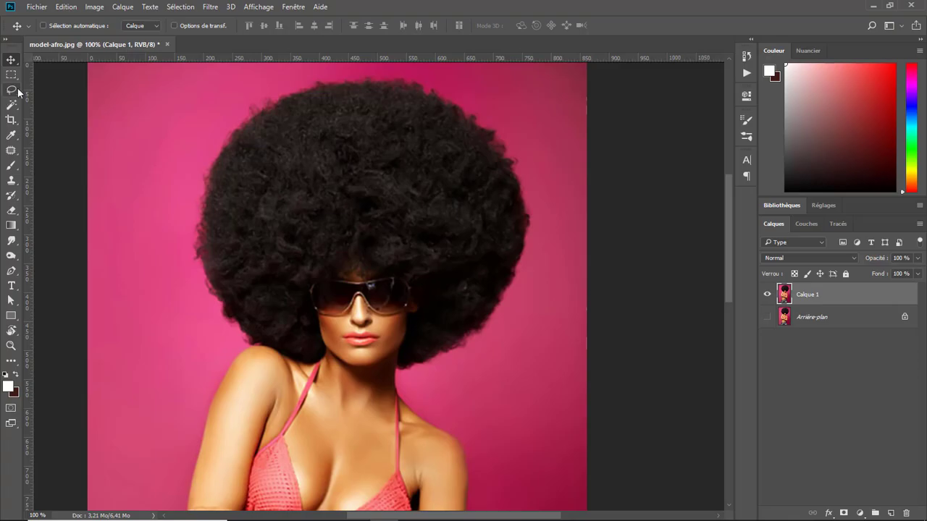
Start a Pen tool path along the outer edge of the model's arm and over the shoulder to the hair.
{"action": "left_click", "coordinate": [11, 89]}
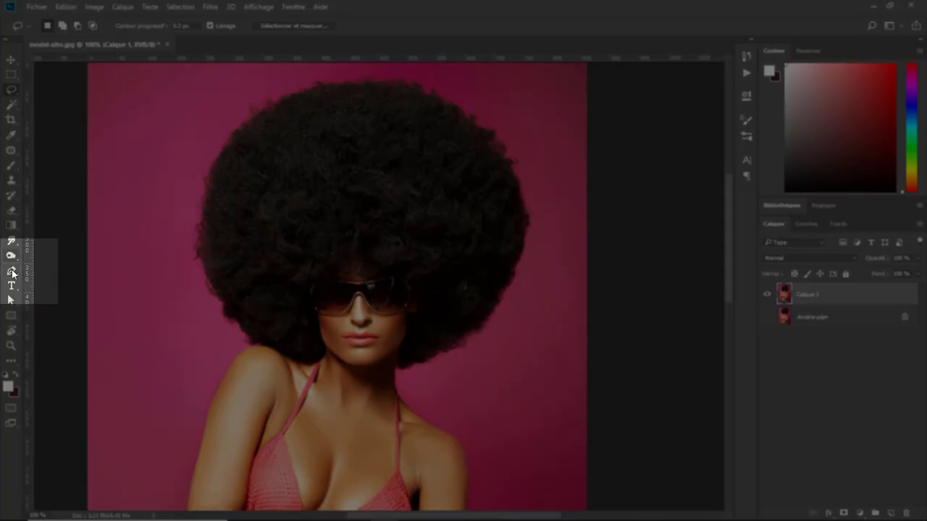
{"action": "left_click", "coordinate": [12, 272]}
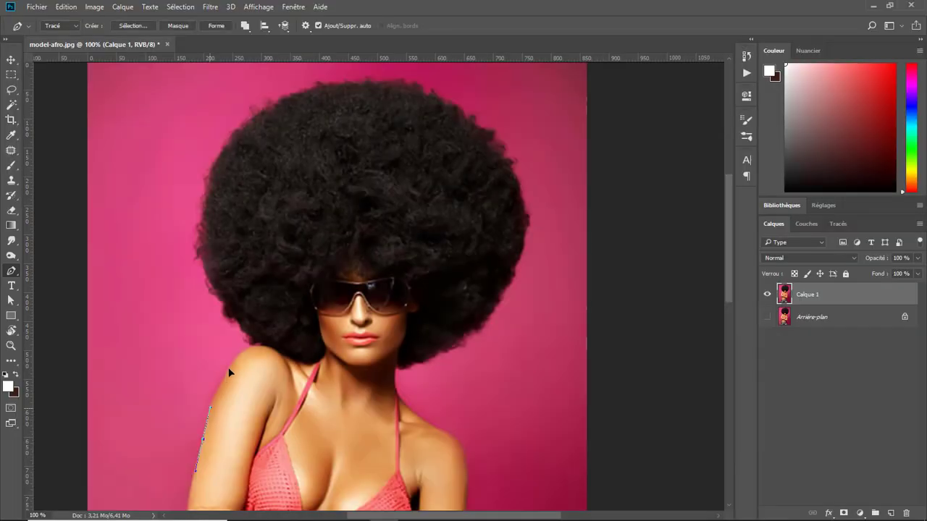
{"action": "left_click_drag", "start_coordinate": [229, 369], "coordinate": [238, 357]}
{"action": "left_click", "coordinate": [272, 346]}
Continue the path around the afro, keeping the anchor points slightly inside the hair's edge, down to the neck.
{"action": "left_click_drag", "start_coordinate": [223, 265], "coordinate": [221, 247]}
{"action": "left_click", "coordinate": [244, 148]}
{"action": "left_click", "coordinate": [291, 105]}
{"action": "left_click", "coordinate": [354, 89]}
{"action": "left_click", "coordinate": [404, 91]}
{"action": "left_click", "coordinate": [453, 112]}
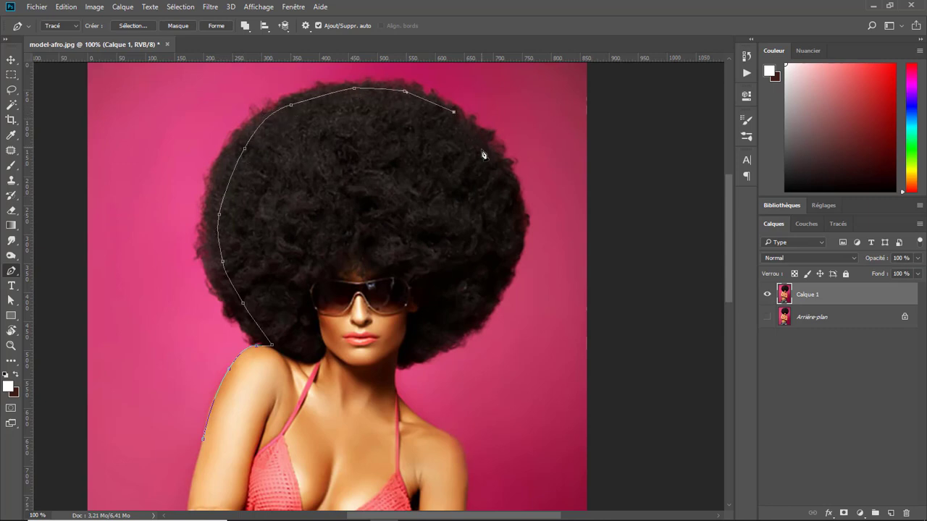
{"action": "left_click", "coordinate": [481, 148]}
{"action": "left_click", "coordinate": [510, 196]}
{"action": "left_click", "coordinate": [513, 251]}
{"action": "left_click", "coordinate": [502, 289]}
{"action": "left_click", "coordinate": [479, 312]}
{"action": "left_click", "coordinate": [458, 333]}
{"action": "left_click", "coordinate": [435, 347]}
{"action": "left_click", "coordinate": [404, 359]}
Trace the neck and the other shoulder and arm, and close the path along the lower body at its starting point.
{"action": "left_click", "coordinate": [397, 395]}
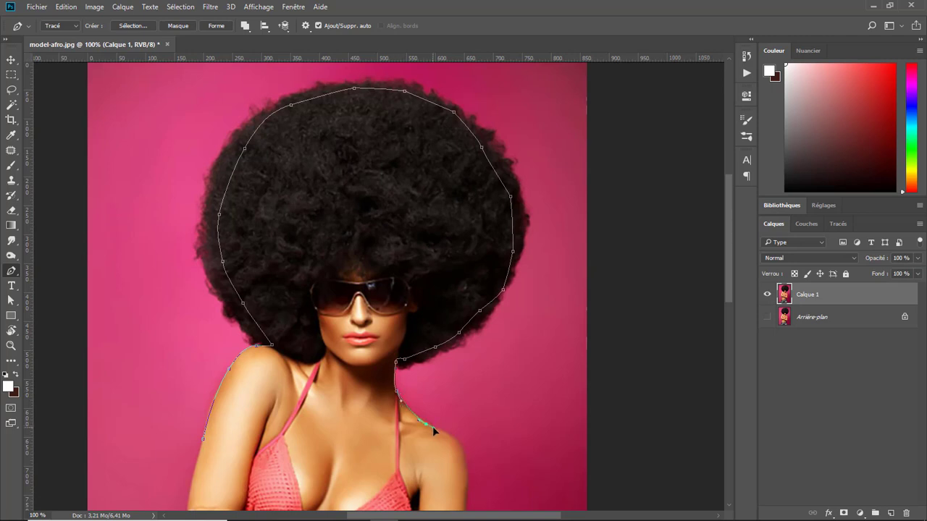
{"action": "left_click_drag", "start_coordinate": [456, 441], "coordinate": [460, 450]}
{"action": "left_click_drag", "start_coordinate": [468, 490], "coordinate": [467, 508]}
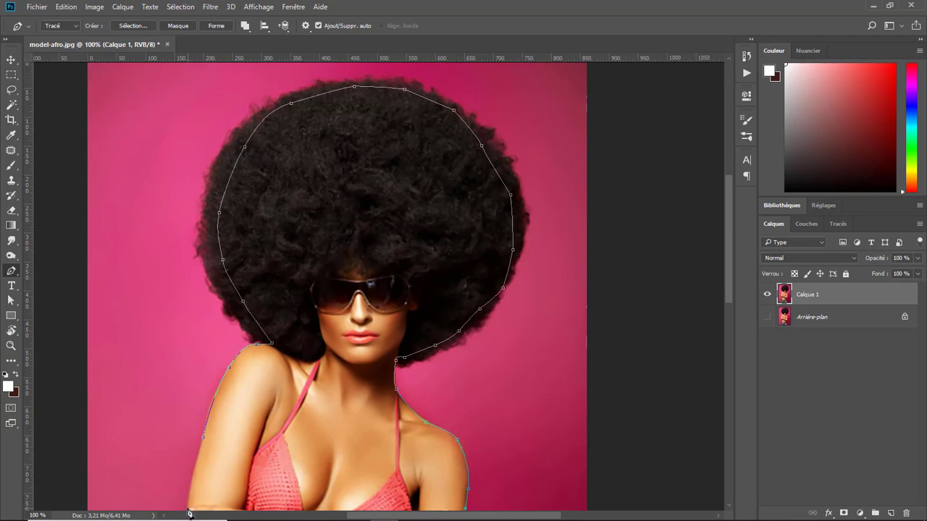
{"action": "left_click", "coordinate": [188, 511]}
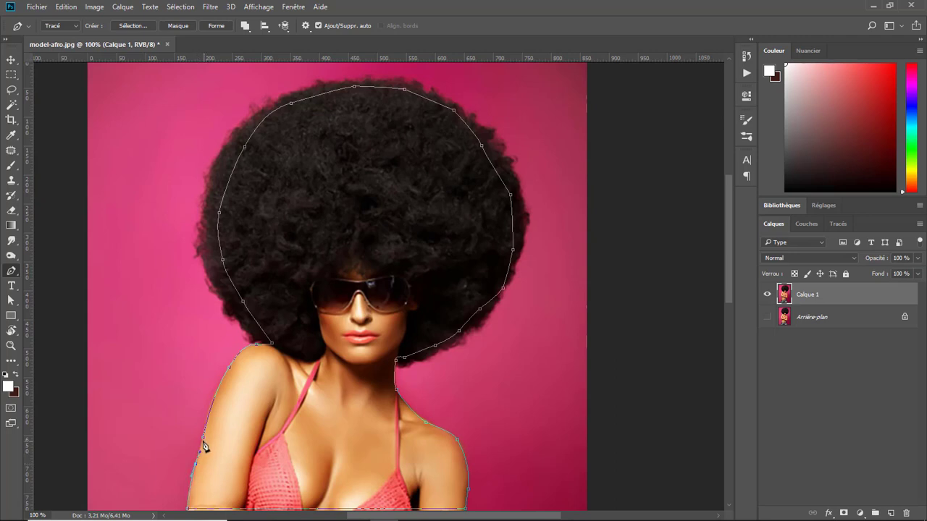
{"action": "left_click", "coordinate": [204, 438]}
Convert the closed path into a new selection with a feather radius of 0,2 pixels.
{"action": "left_click", "coordinate": [126, 27]}
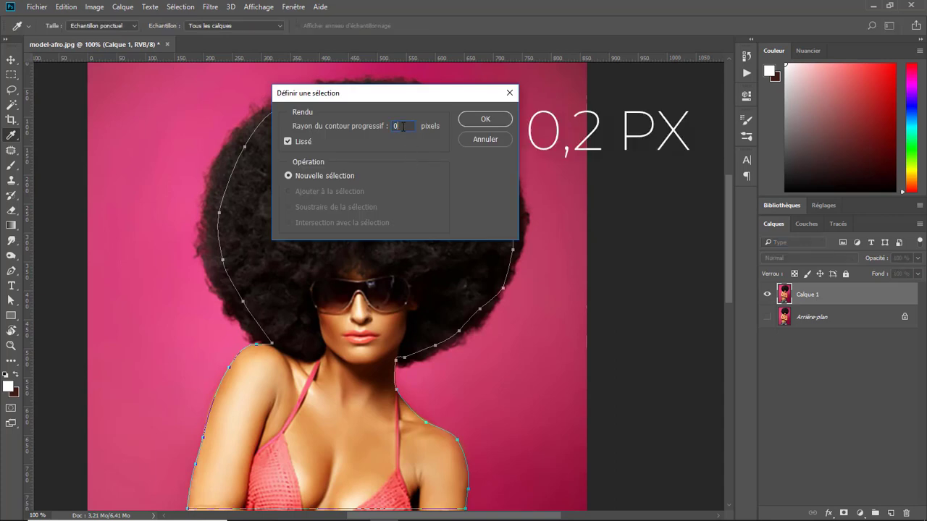
{"action": "type", "text": ",2"}
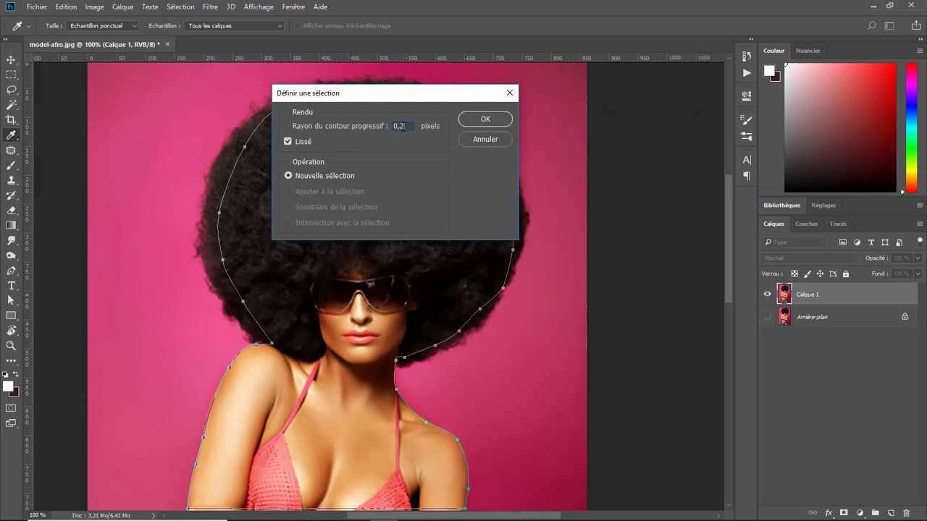
{"action": "left_click", "coordinate": [484, 121]}
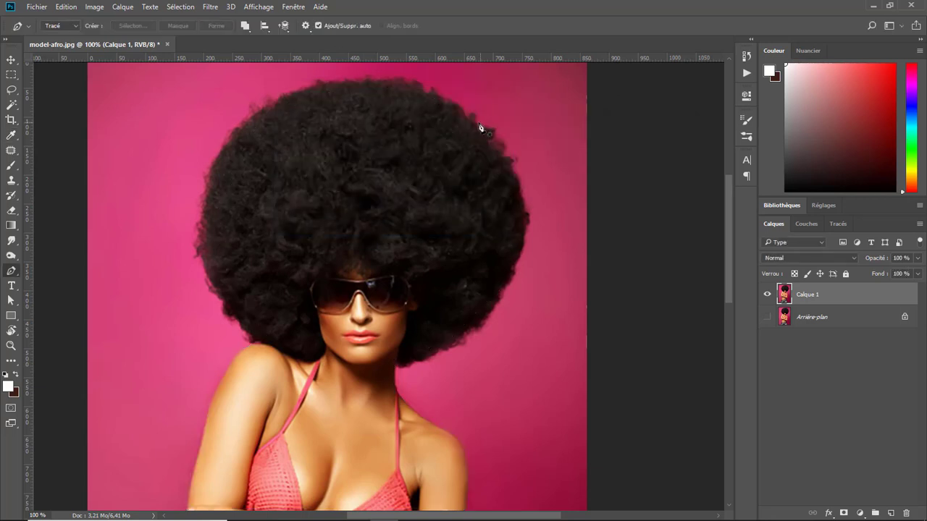
Copy the selected model to a new layer and rename that layer "selction 1".
{"action": "left_click", "coordinate": [123, 7]}
{"action": "mouse_move", "coordinate": [156, 20]}
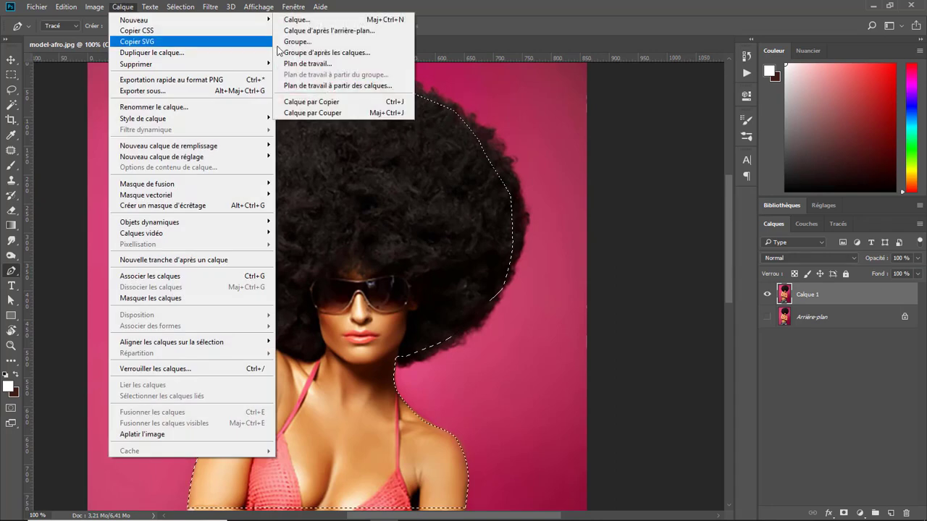
{"action": "left_click", "coordinate": [334, 104]}
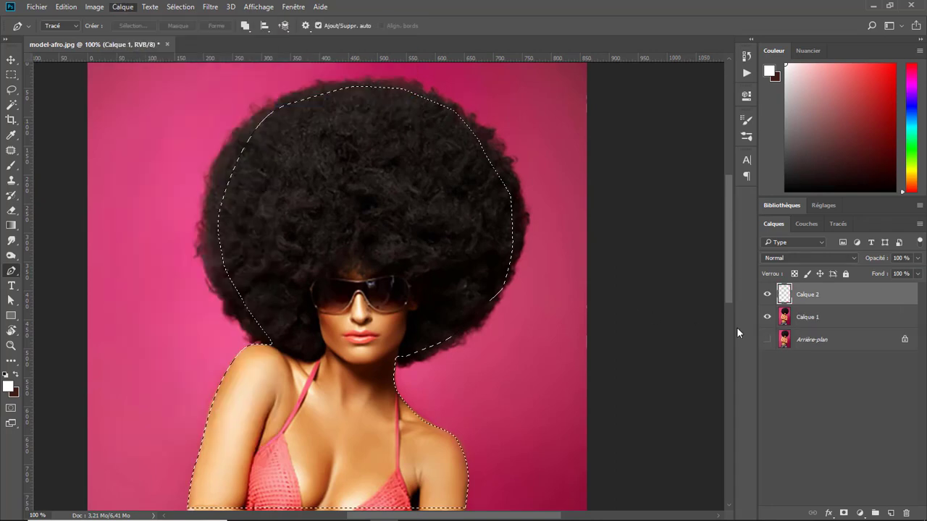
{"action": "double_click", "coordinate": [807, 295]}
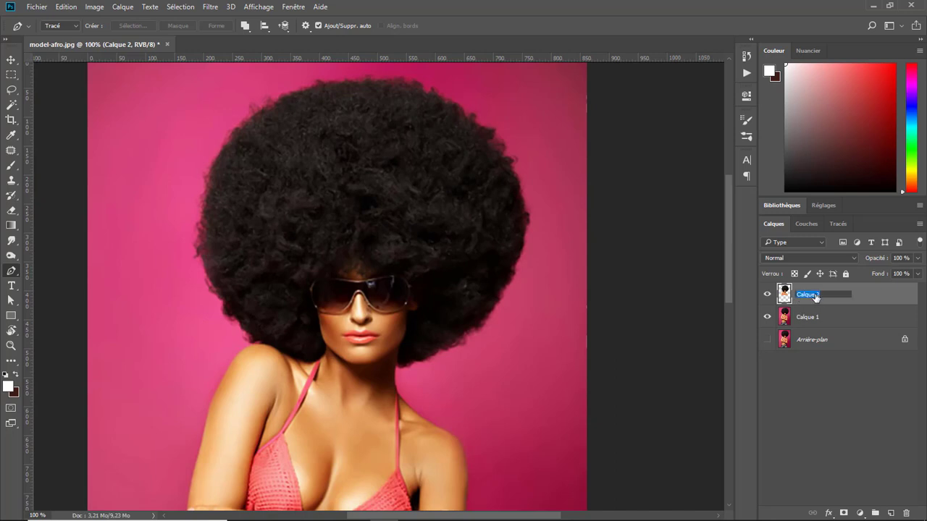
{"action": "type", "text": "selction 1"}
{"action": "key", "text": "Return"}
Hide the selction 1 layer and, on Calque 1, draw a loose lasso selection around the afro that leaves out the lower face.
{"action": "left_click", "coordinate": [767, 297]}
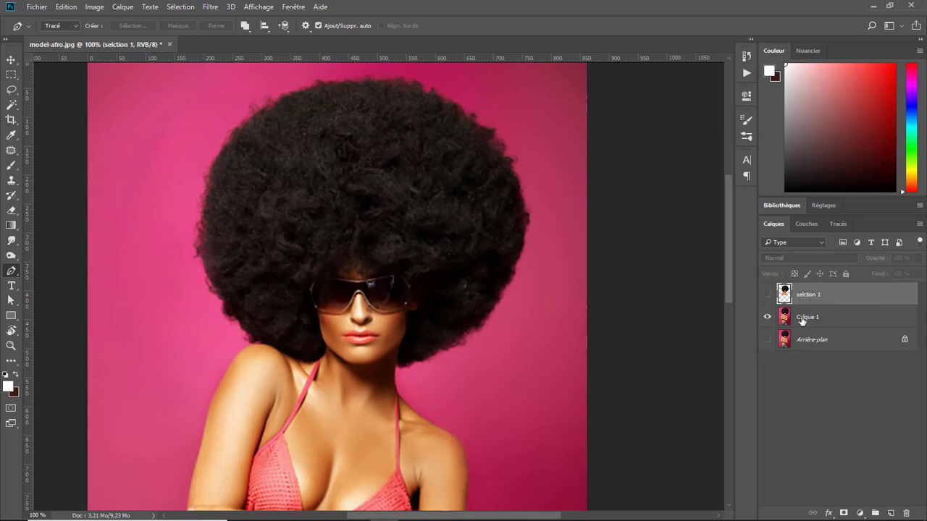
{"action": "left_click", "coordinate": [800, 318]}
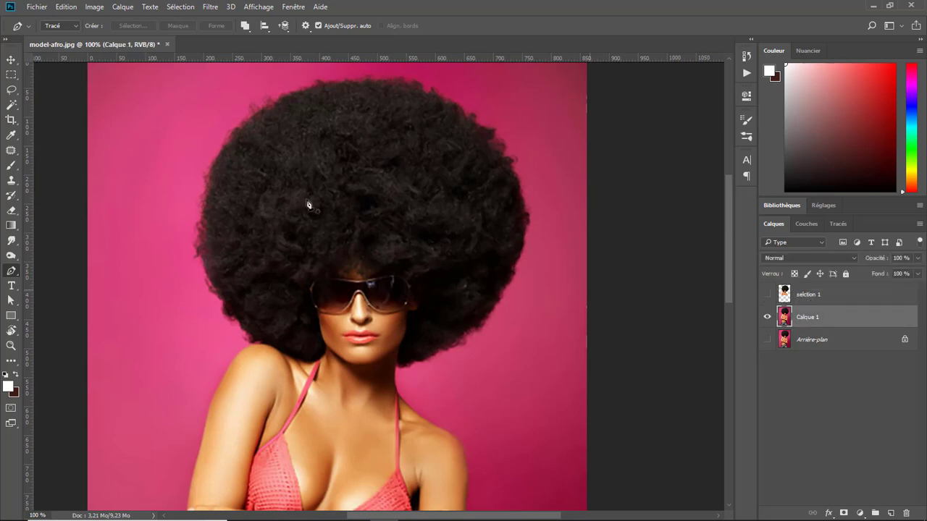
{"action": "left_click", "coordinate": [11, 89]}
{"action": "mouse_move", "coordinate": [306, 345]}
{"action": "left_mouse_down"}
{"action": "mouse_move", "coordinate": [307, 366]}
{"action": "mouse_move", "coordinate": [262, 354]}
{"action": "mouse_move", "coordinate": [226, 334]}
{"action": "mouse_move", "coordinate": [202, 300]}
{"action": "left_mouse_up"}
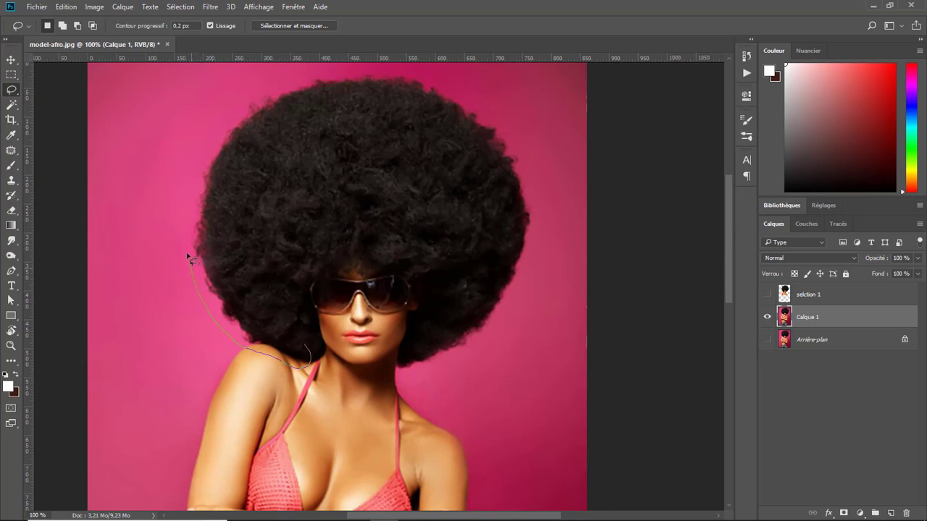
{"action": "left_click_drag", "start_coordinate": [188, 255], "coordinate": [191, 212]}
{"action": "left_click_drag", "start_coordinate": [227, 113], "coordinate": [263, 92]}
{"action": "mouse_move", "coordinate": [477, 350]}
{"action": "left_mouse_down"}
{"action": "mouse_move", "coordinate": [393, 373]}
{"action": "mouse_move", "coordinate": [410, 315]}
{"action": "mouse_move", "coordinate": [375, 291]}
{"action": "mouse_move", "coordinate": [334, 292]}
{"action": "mouse_move", "coordinate": [308, 318]}
{"action": "mouse_move", "coordinate": [319, 362]}
{"action": "left_mouse_up"}
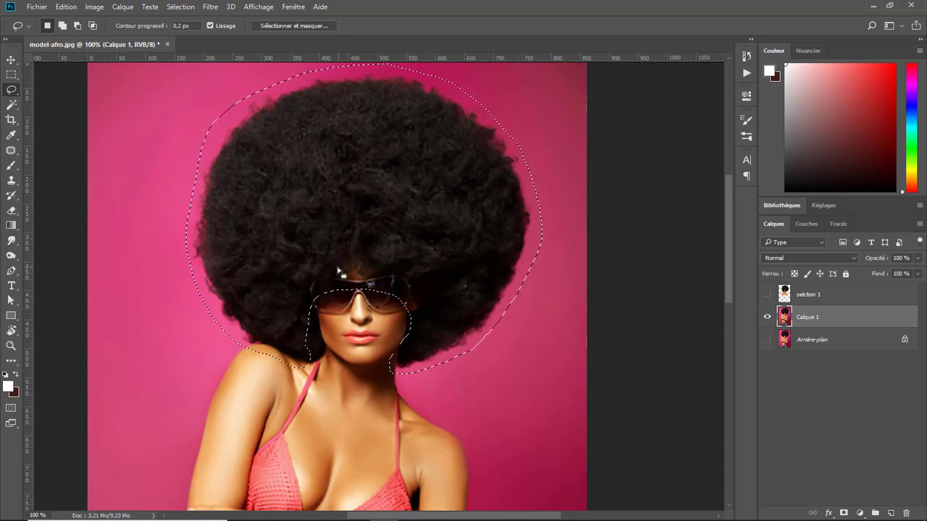
Open Select and Mask for the hair selection and set the overlay to green (12ff00) at 50 % opacity.
{"action": "left_click", "coordinate": [287, 27]}
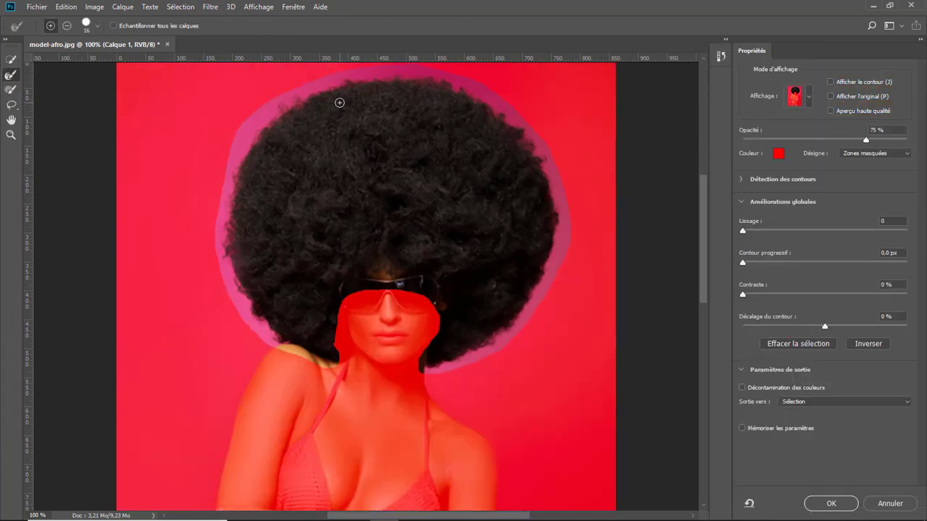
{"action": "left_click", "coordinate": [808, 96]}
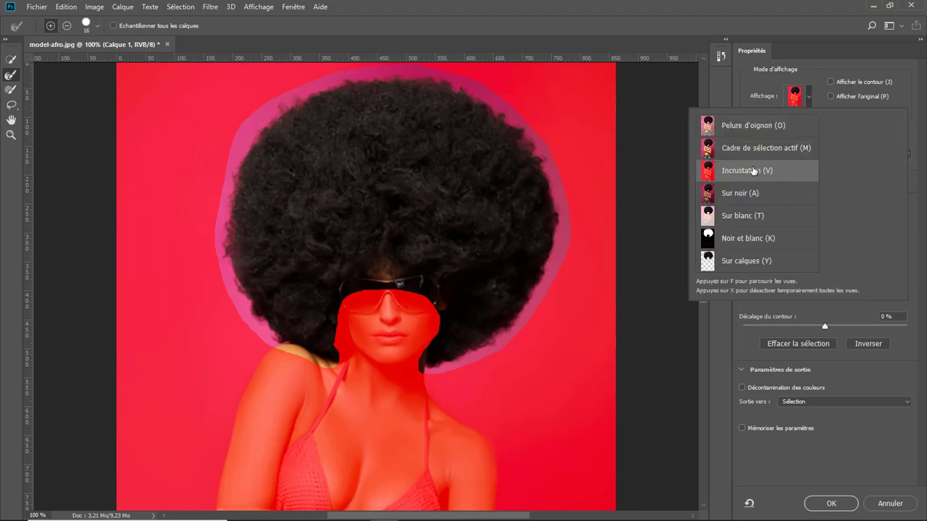
{"action": "left_click", "coordinate": [740, 78]}
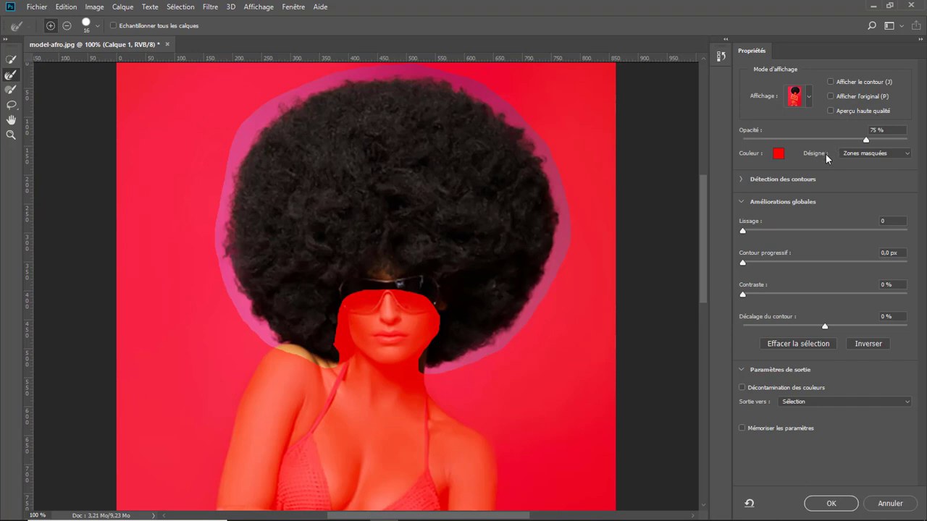
{"action": "left_click", "coordinate": [779, 154]}
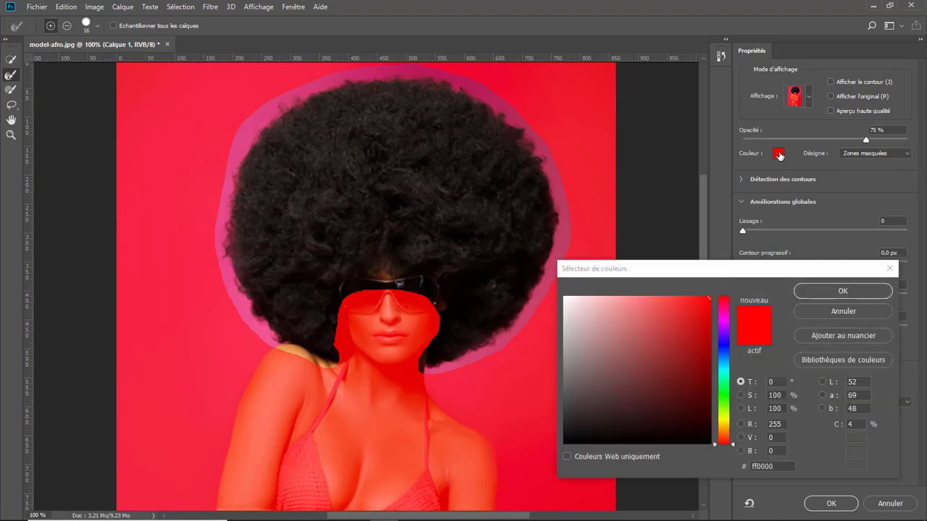
{"action": "left_click", "coordinate": [724, 372]}
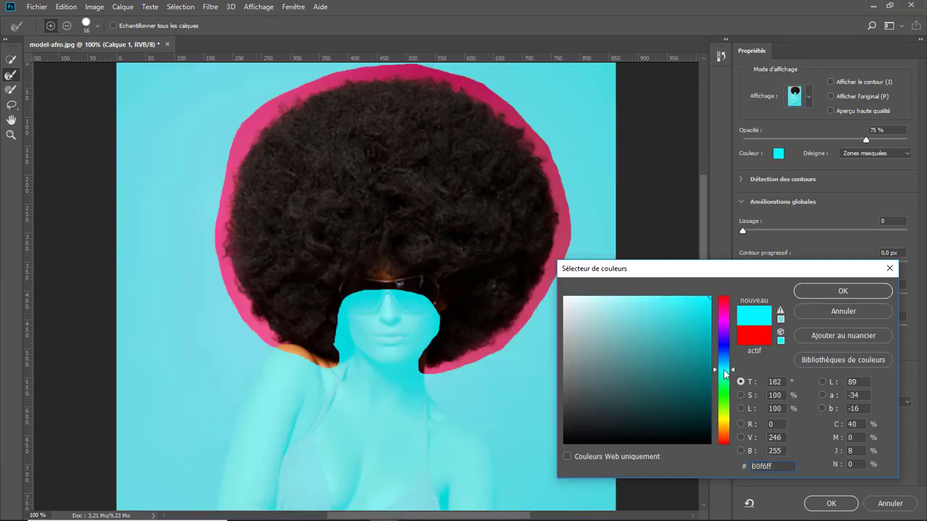
{"action": "left_click", "coordinate": [724, 397]}
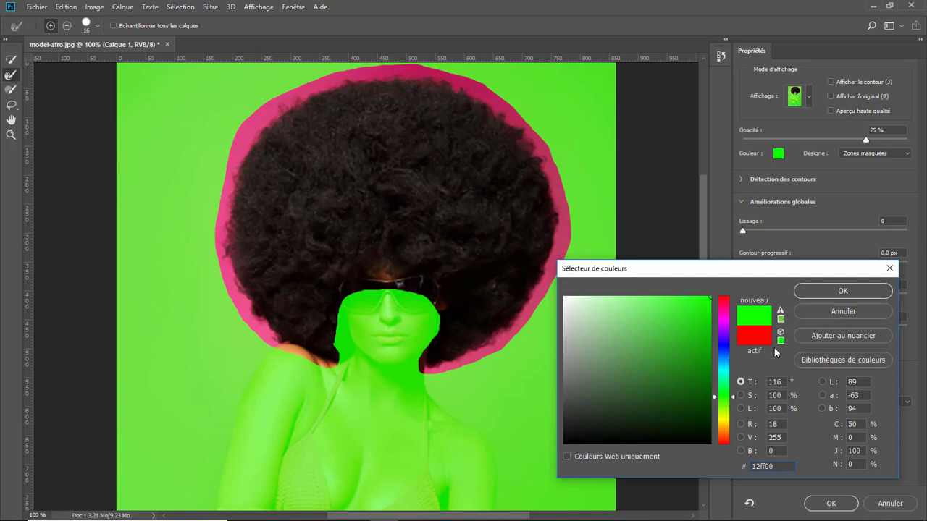
{"action": "left_click", "coordinate": [835, 292]}
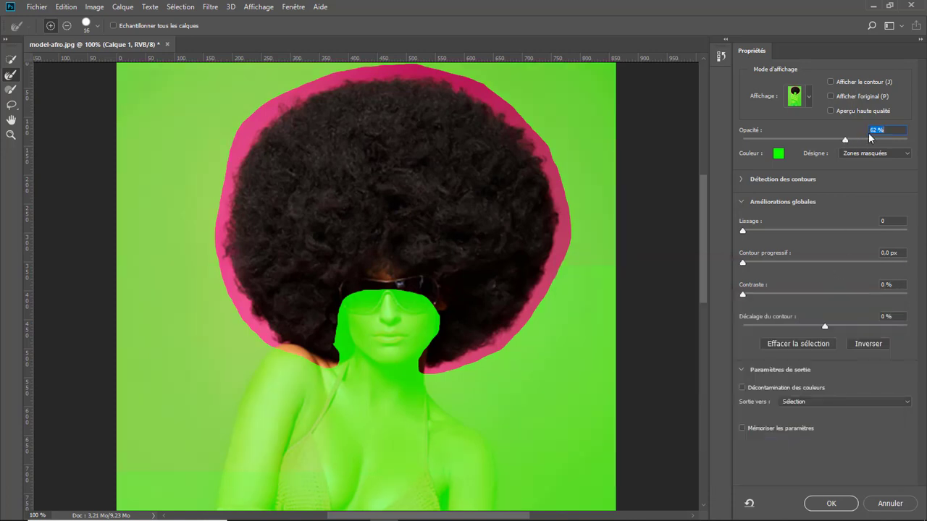
{"action": "type", "text": "50"}
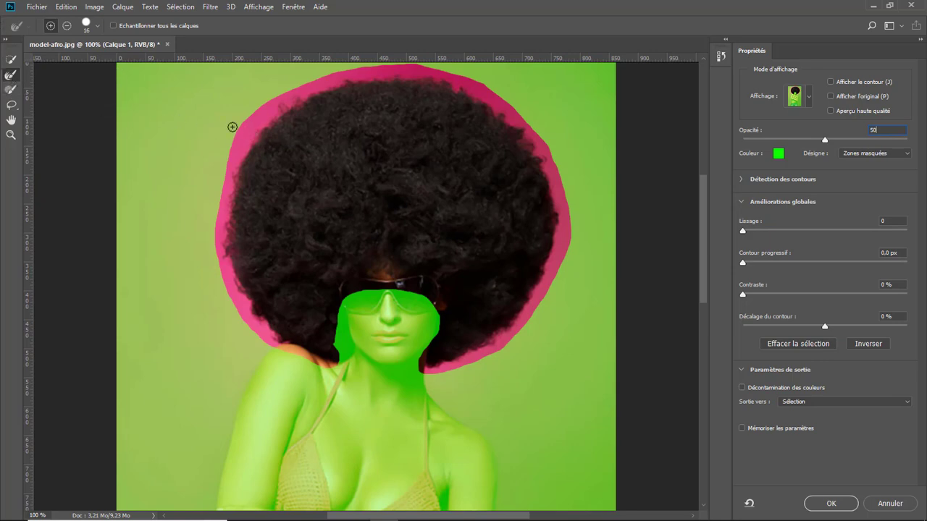
Set the Refine Edge brush size to 44 px and paint around the afro's whole outer edge to remove the pink fringe.
{"action": "right_click", "coordinate": [258, 123]}
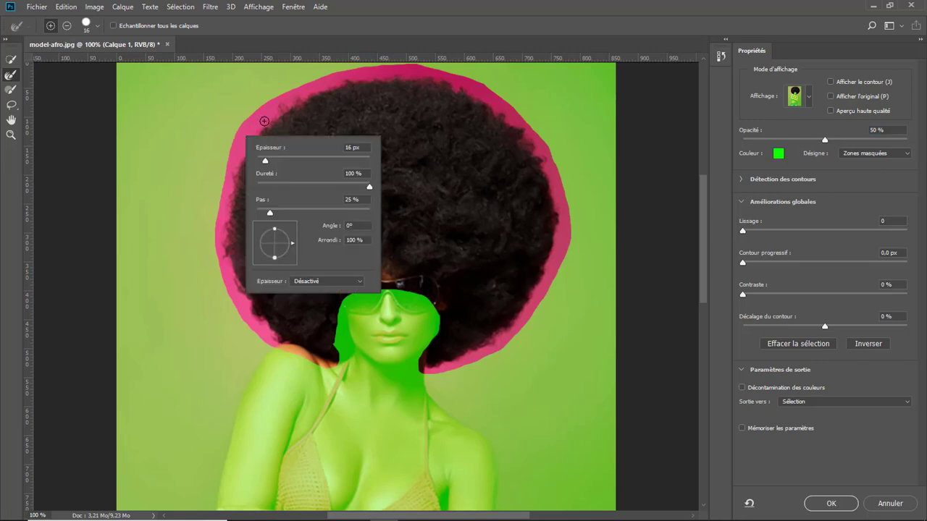
{"action": "left_click", "coordinate": [282, 160]}
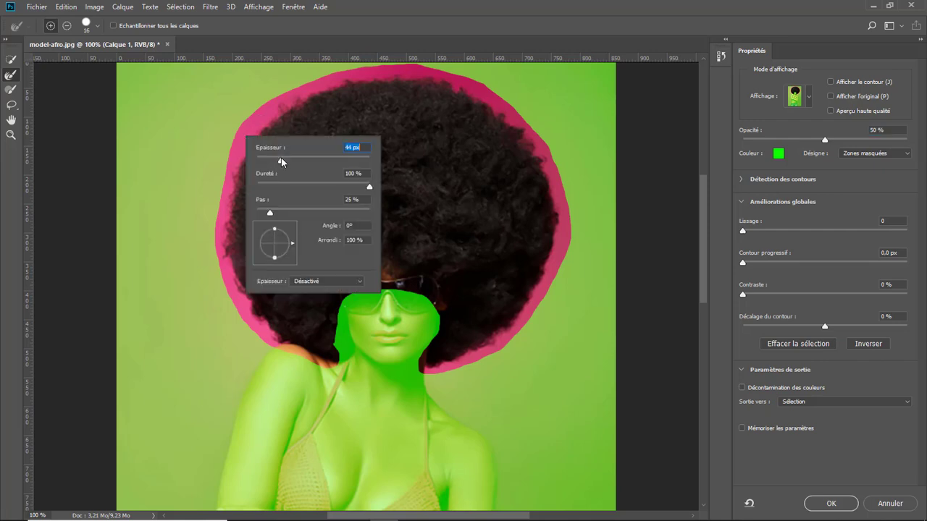
{"action": "left_click", "coordinate": [233, 158]}
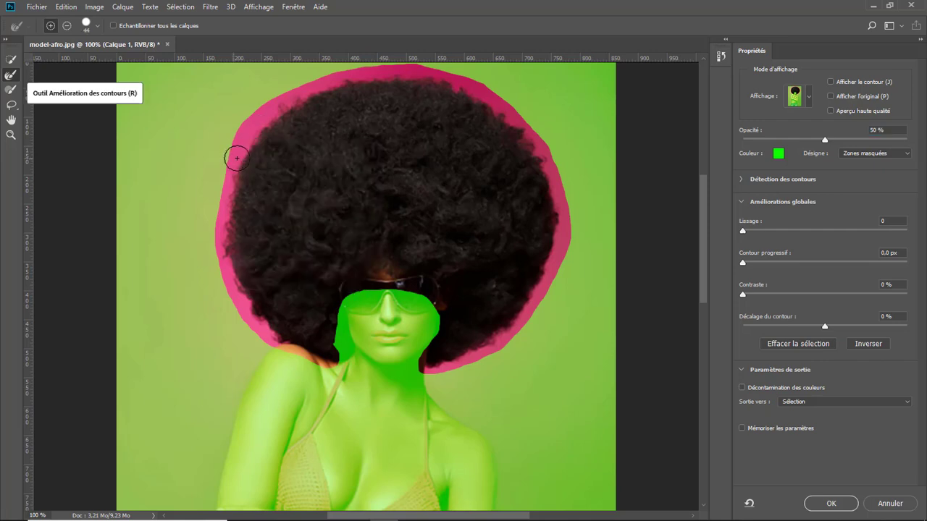
{"action": "mouse_move", "coordinate": [223, 205]}
{"action": "left_mouse_down"}
{"action": "mouse_move", "coordinate": [230, 290]}
{"action": "mouse_move", "coordinate": [256, 331]}
{"action": "mouse_move", "coordinate": [283, 350]}
{"action": "mouse_move", "coordinate": [263, 325]}
{"action": "left_mouse_up"}
{"action": "mouse_move", "coordinate": [227, 260]}
{"action": "left_mouse_down"}
{"action": "mouse_move", "coordinate": [239, 295]}
{"action": "mouse_move", "coordinate": [222, 247]}
{"action": "mouse_move", "coordinate": [225, 193]}
{"action": "mouse_move", "coordinate": [236, 150]}
{"action": "mouse_move", "coordinate": [268, 112]}
{"action": "mouse_move", "coordinate": [370, 73]}
{"action": "mouse_move", "coordinate": [430, 73]}
{"action": "mouse_move", "coordinate": [479, 94]}
{"action": "mouse_move", "coordinate": [534, 146]}
{"action": "mouse_move", "coordinate": [563, 228]}
{"action": "mouse_move", "coordinate": [550, 273]}
{"action": "mouse_move", "coordinate": [504, 338]}
{"action": "mouse_move", "coordinate": [430, 374]}
{"action": "left_mouse_up"}
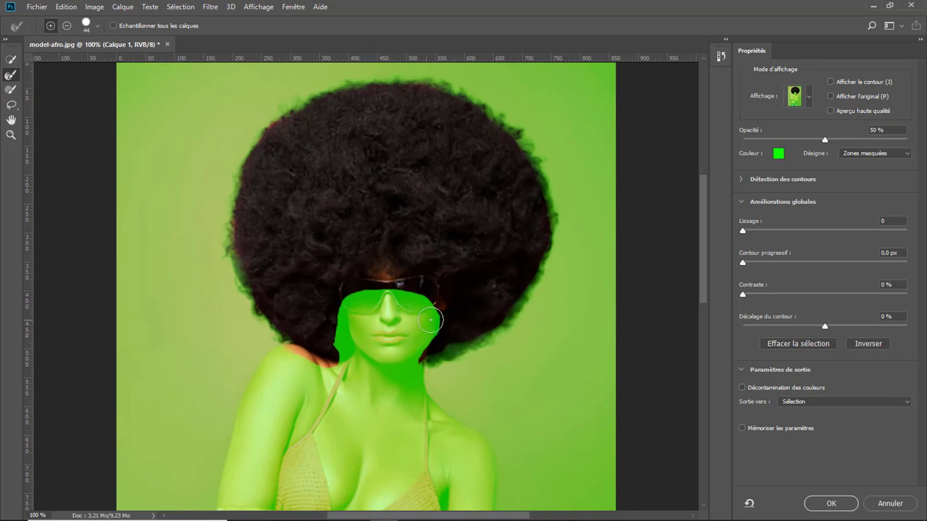
Preview the inverted mask, restore it, and output the refined hair edge as a selection.
{"action": "left_click", "coordinate": [868, 344]}
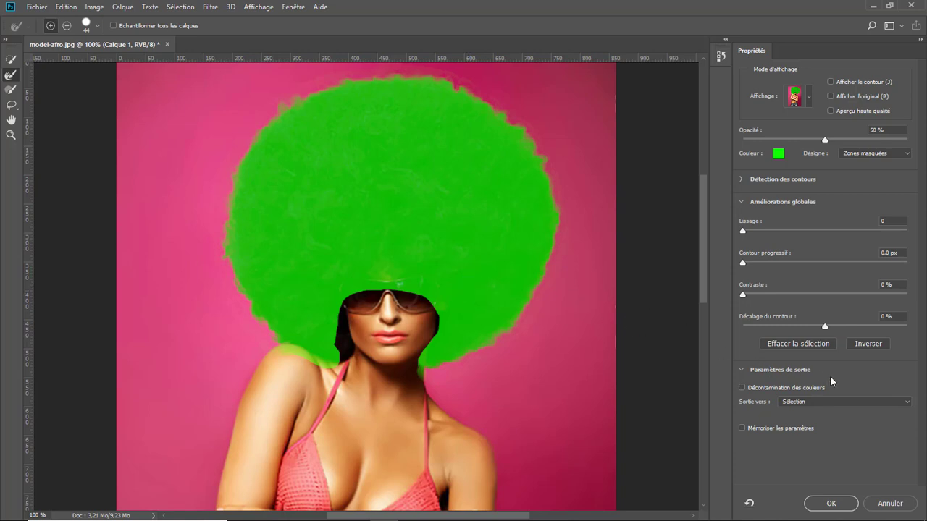
{"action": "left_click", "coordinate": [873, 346]}
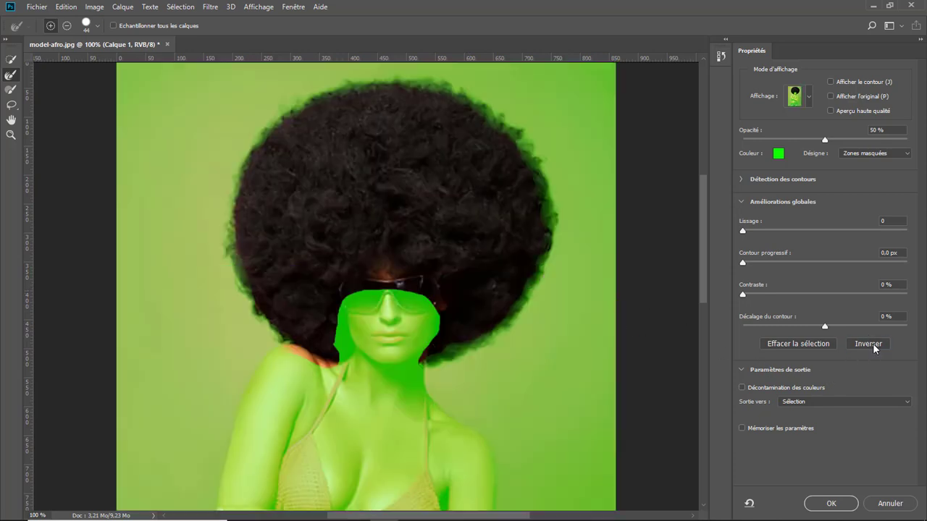
{"action": "left_click", "coordinate": [821, 398]}
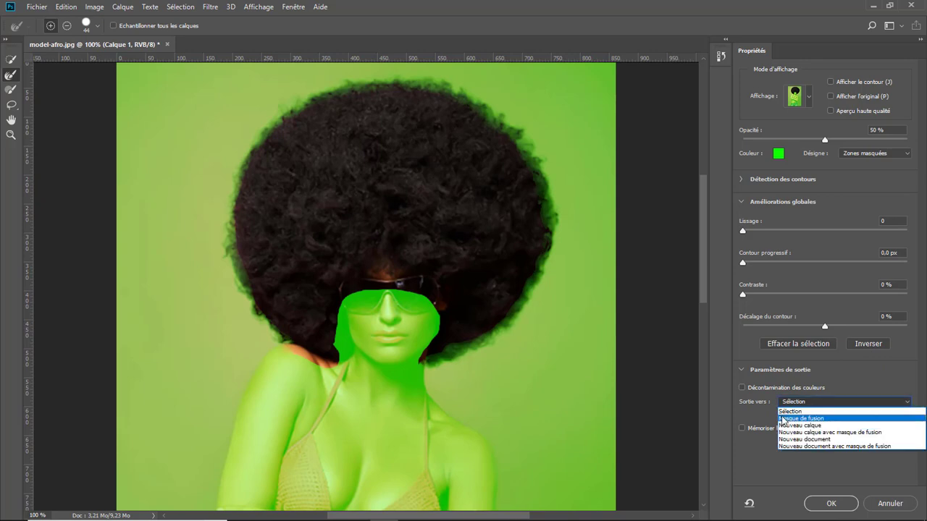
{"action": "left_click", "coordinate": [799, 412]}
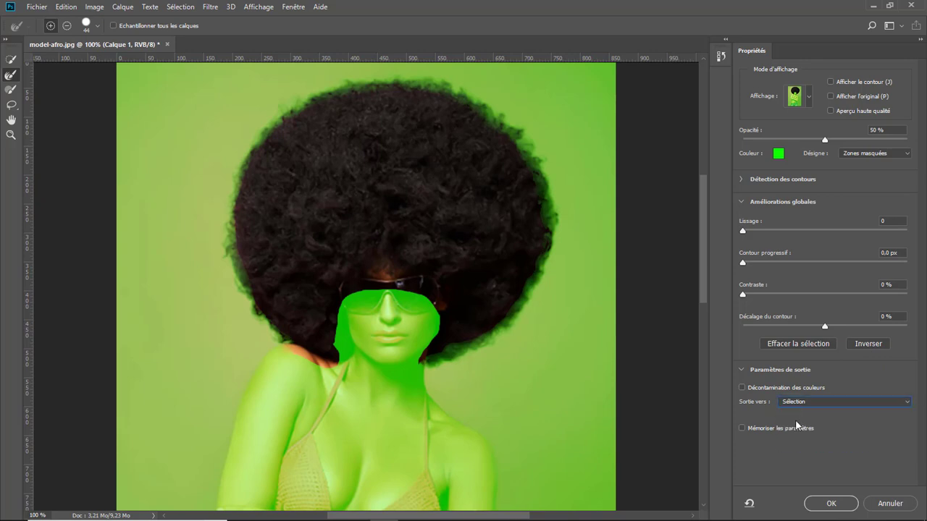
{"action": "left_click", "coordinate": [831, 505]}
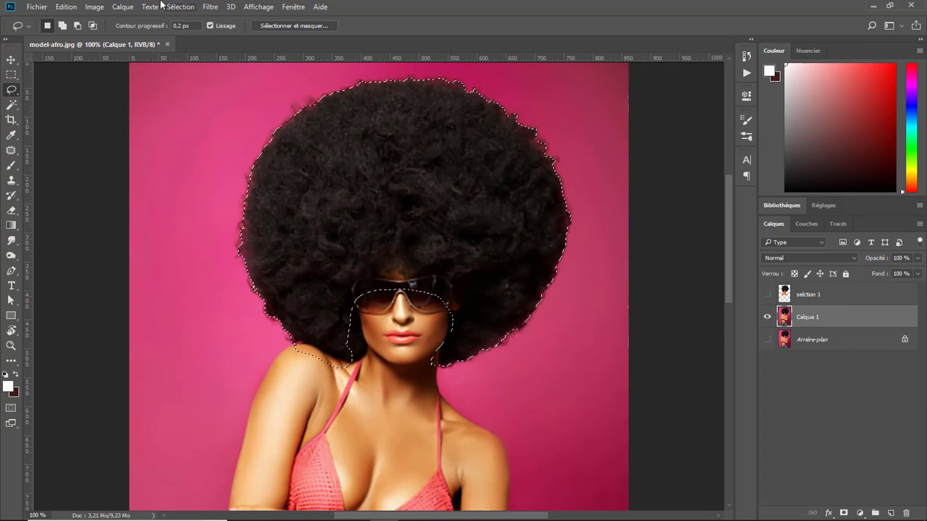
Copy the selected hair from Calque 1 to a new layer.
{"action": "left_click", "coordinate": [122, 6]}
{"action": "mouse_move", "coordinate": [137, 19]}
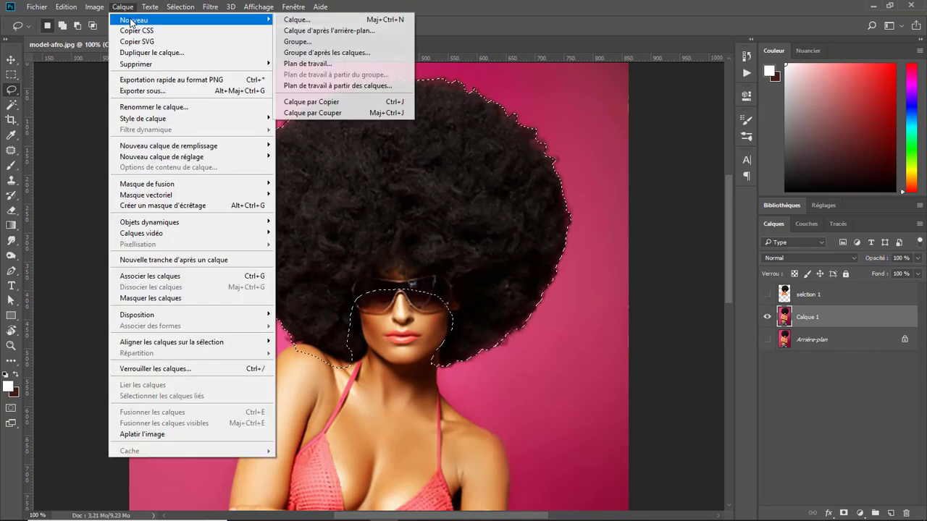
{"action": "left_click", "coordinate": [353, 107]}
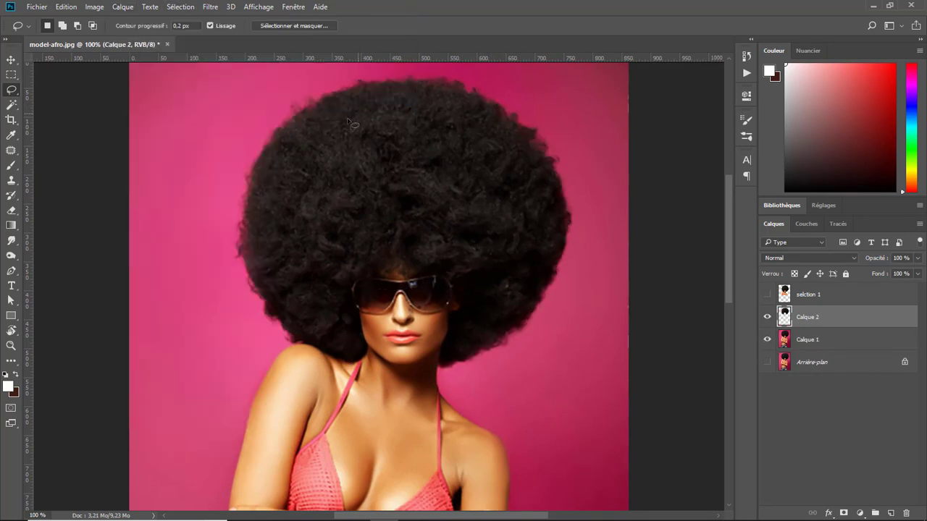
Hide Calque 1, rename the extracted hair layer as Selection 2, and show the selction 1 layer with it.
{"action": "left_click", "coordinate": [10, 62]}
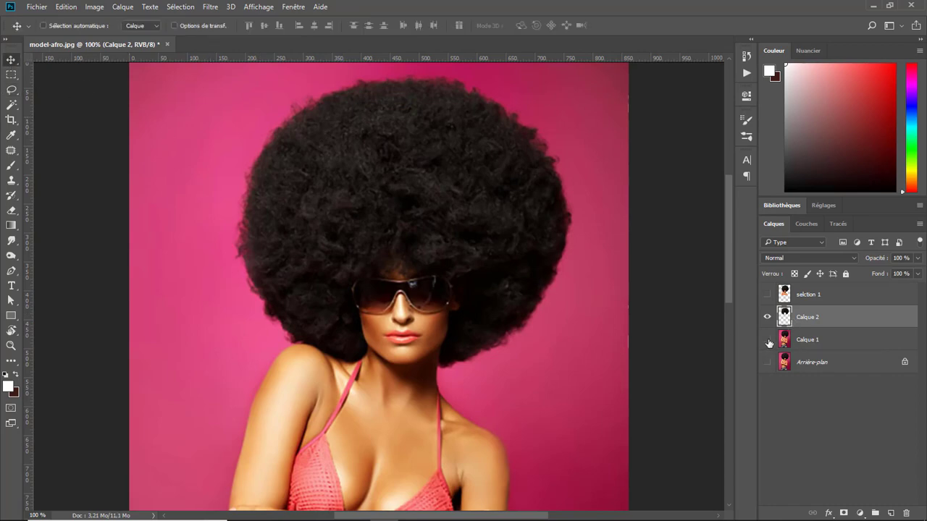
{"action": "left_click", "coordinate": [768, 339]}
{"action": "double_click", "coordinate": [811, 317]}
{"action": "type", "text": "s"}
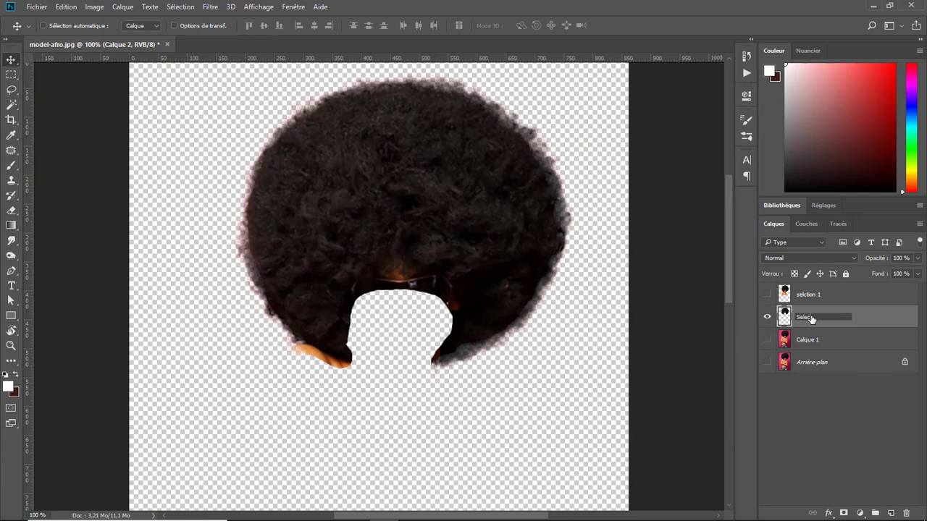
{"action": "type", "text": "election 2"}
{"action": "key", "text": "Return"}
{"action": "left_click", "coordinate": [767, 294]}
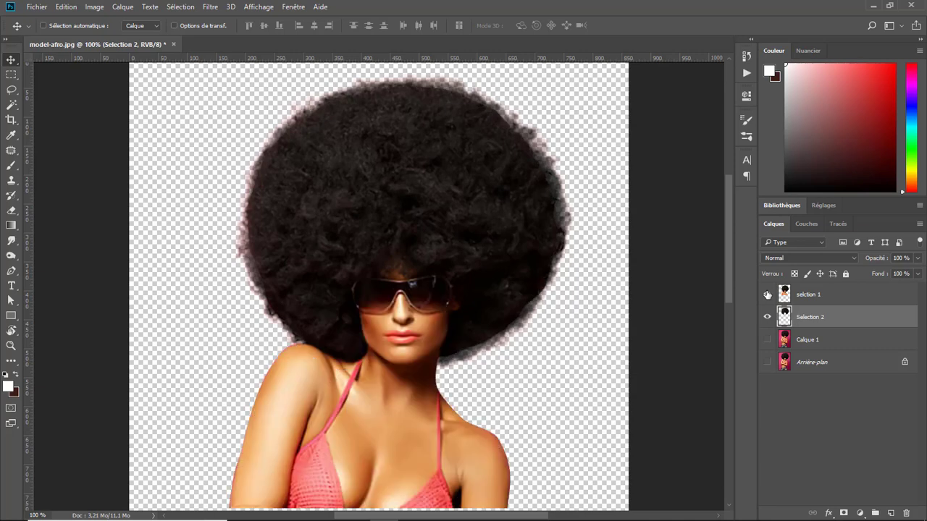
Unlock the background layer, delete it together with Calque 1, and move selction 1 below Selection 2.
{"action": "left_click", "coordinate": [830, 340]}
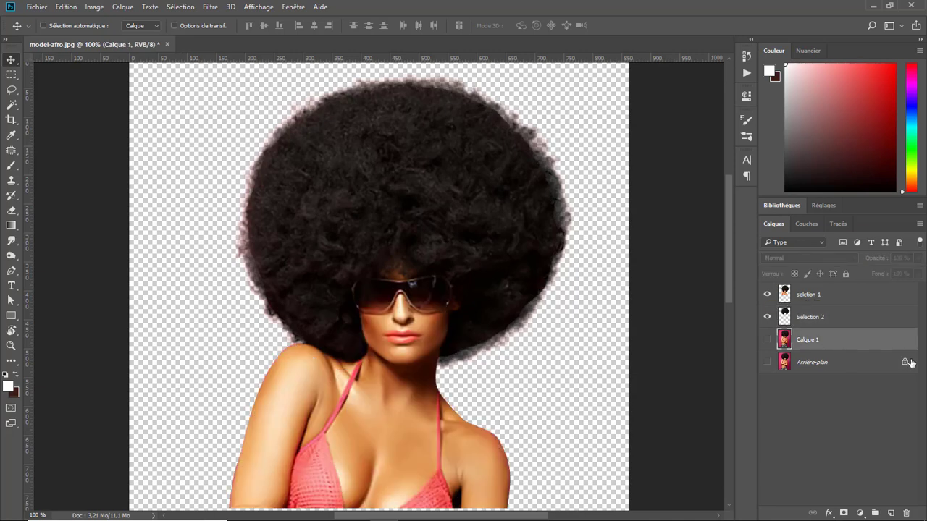
{"action": "left_click", "coordinate": [904, 367]}
{"action": "left_click", "coordinate": [857, 345], "text": "ctrl"}
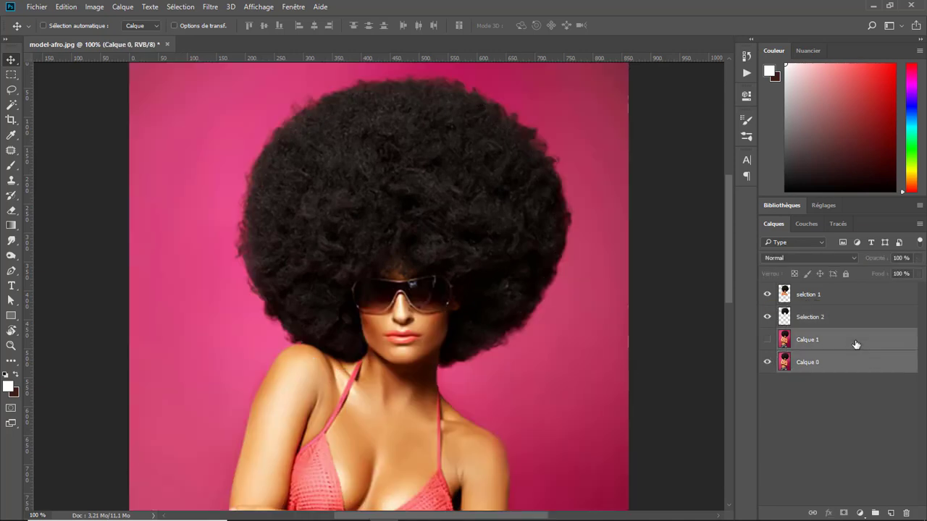
{"action": "key", "text": "Delete"}
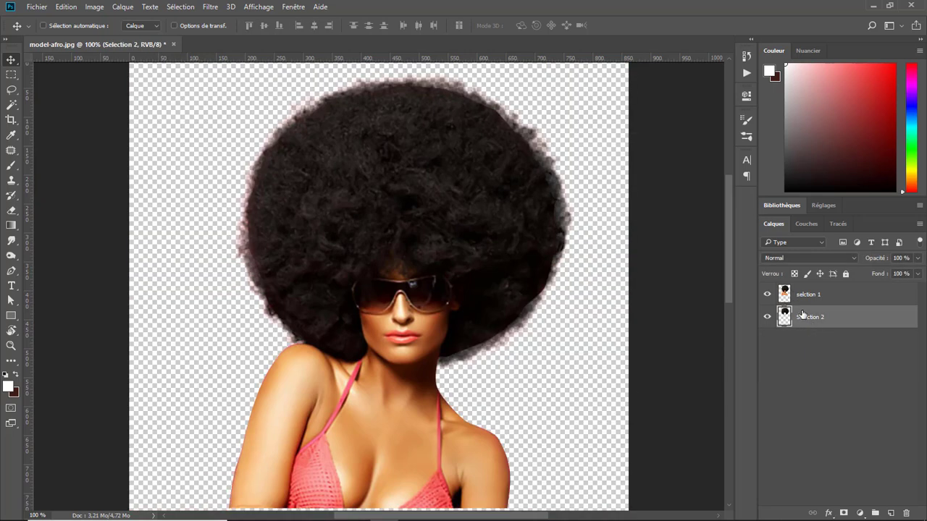
{"action": "left_click_drag", "start_coordinate": [838, 297], "coordinate": [832, 330]}
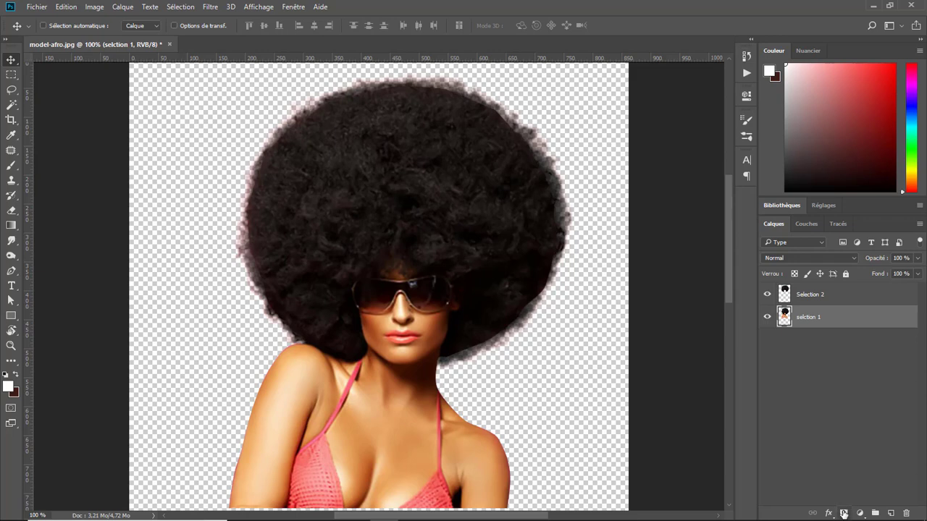
Add a layer mask to selction 1 and paint it black along the afro's outer edge with a soft 71 px brush.
{"action": "left_click", "coordinate": [843, 513]}
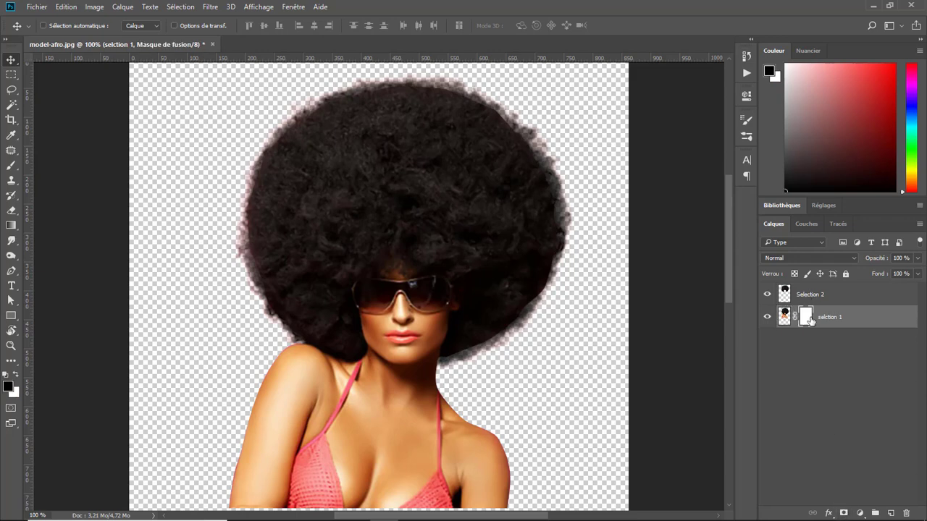
{"action": "left_click", "coordinate": [11, 165]}
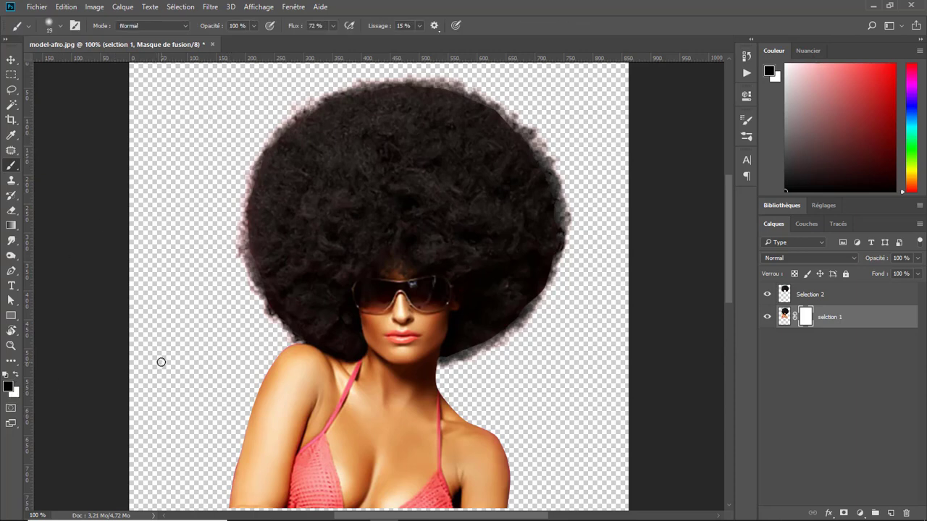
{"action": "key", "text": "x"}
{"action": "left_click", "coordinate": [16, 375]}
{"action": "right_click", "coordinate": [294, 150]}
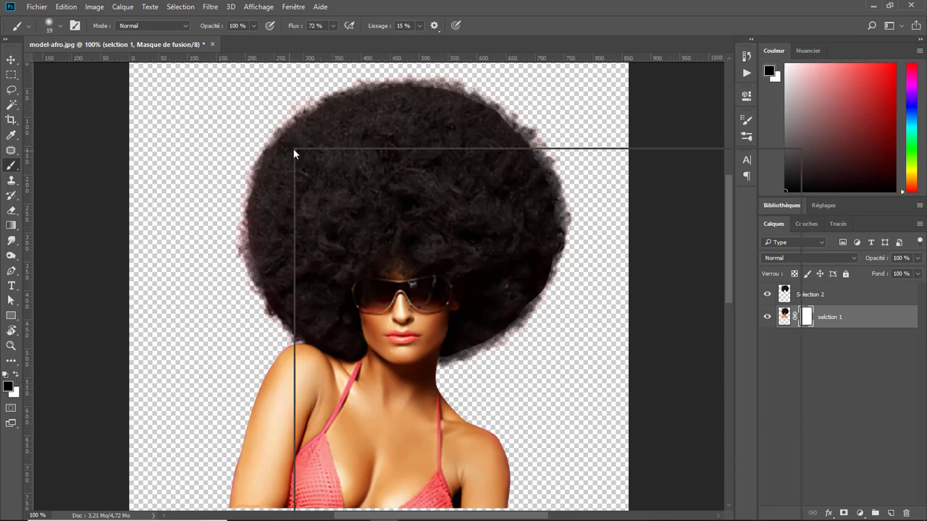
{"action": "left_click", "coordinate": [328, 333]}
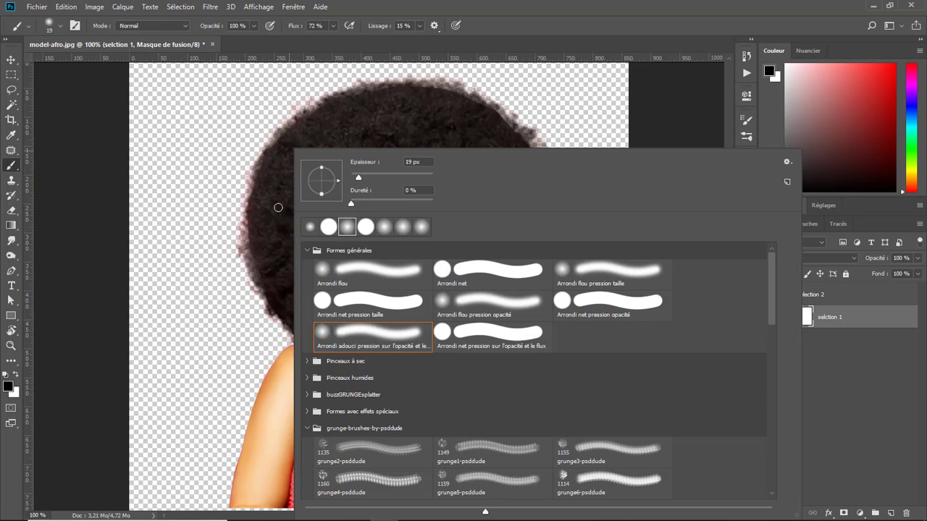
{"action": "key", "text": "Return"}
{"action": "left_click_drag", "start_coordinate": [273, 154], "coordinate": [311, 153]}
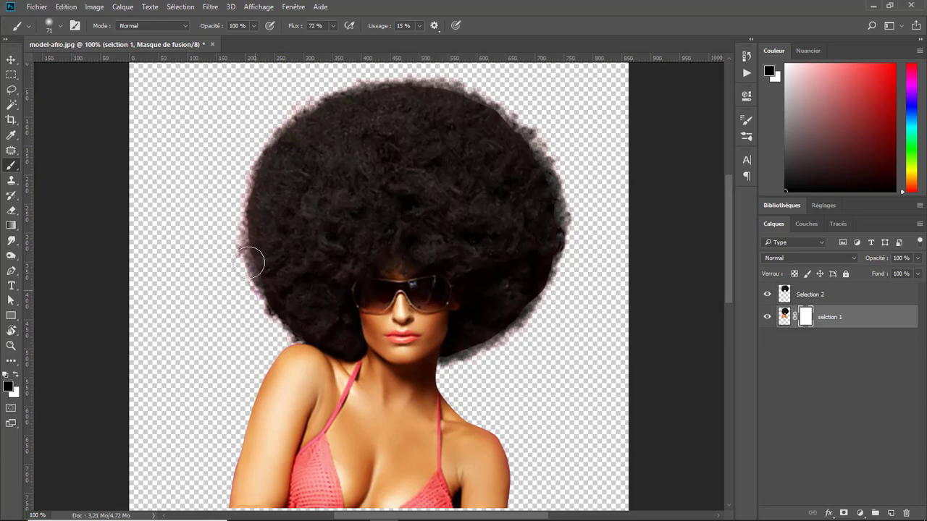
{"action": "mouse_move", "coordinate": [262, 300]}
{"action": "left_mouse_down"}
{"action": "mouse_move", "coordinate": [238, 165]}
{"action": "mouse_move", "coordinate": [248, 174]}
{"action": "mouse_move", "coordinate": [245, 199]}
{"action": "mouse_move", "coordinate": [272, 139]}
{"action": "mouse_move", "coordinate": [335, 93]}
{"action": "mouse_move", "coordinate": [425, 80]}
{"action": "mouse_move", "coordinate": [505, 109]}
{"action": "mouse_move", "coordinate": [494, 101]}
{"action": "mouse_move", "coordinate": [559, 189]}
{"action": "mouse_move", "coordinate": [563, 225]}
{"action": "mouse_move", "coordinate": [540, 295]}
{"action": "mouse_move", "coordinate": [515, 334]}
{"action": "mouse_move", "coordinate": [513, 324]}
{"action": "mouse_move", "coordinate": [466, 356]}
{"action": "left_mouse_up"}
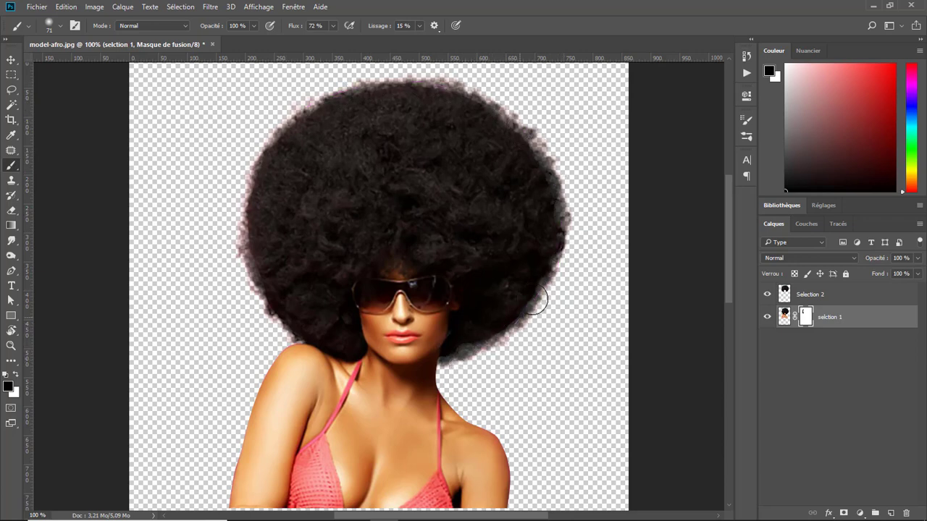
{"action": "mouse_move", "coordinate": [506, 114]}
{"action": "left_mouse_down"}
{"action": "mouse_move", "coordinate": [403, 87]}
{"action": "mouse_move", "coordinate": [300, 130]}
{"action": "mouse_move", "coordinate": [243, 233]}
{"action": "mouse_move", "coordinate": [263, 310]}
{"action": "mouse_move", "coordinate": [260, 141]}
{"action": "left_mouse_up"}
Paint white on the selction 1 mask beside the jaw and cheek with a 13 px brush to restore the face edge.
{"action": "left_click", "coordinate": [15, 376]}
{"action": "left_click_drag", "start_coordinate": [449, 335], "coordinate": [443, 340]}
{"action": "left_click_drag", "start_coordinate": [446, 334], "coordinate": [451, 302]}
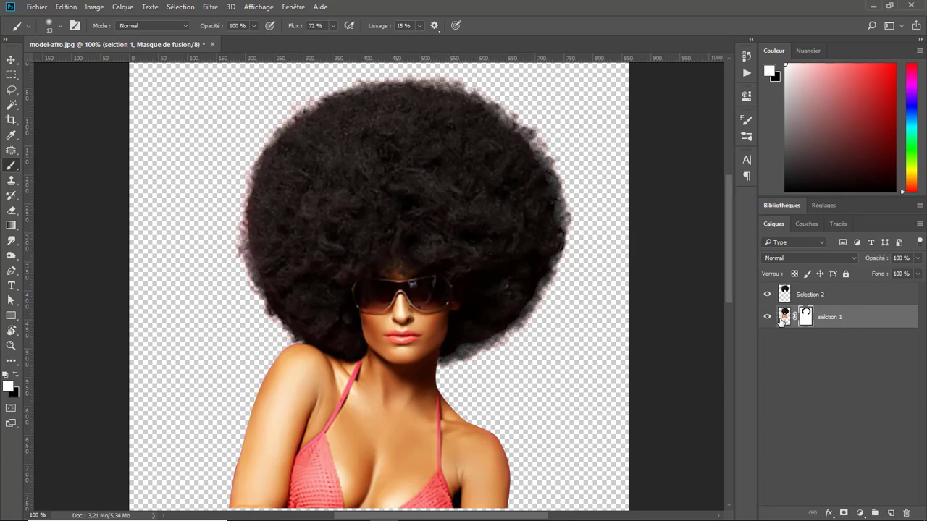
Group the Selection 2 and selction 1 layers together.
{"action": "left_click", "coordinate": [782, 317]}
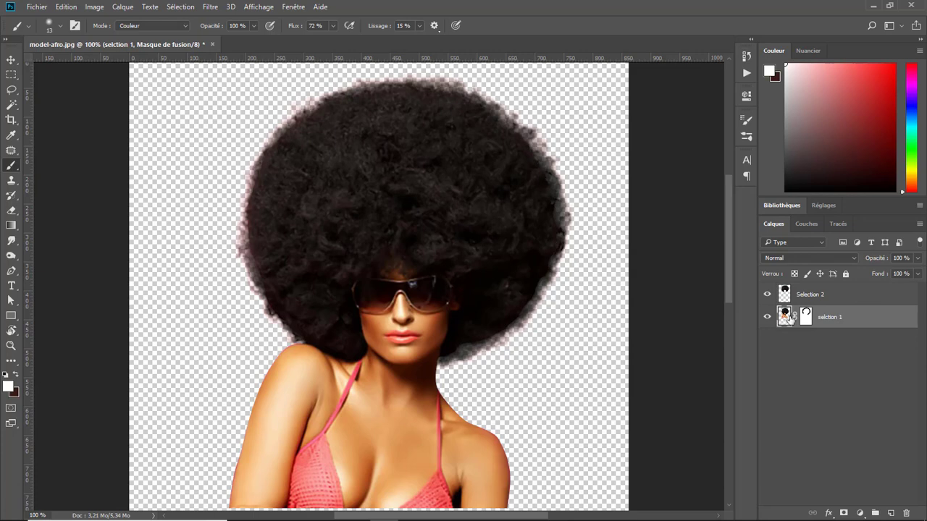
{"action": "left_click", "coordinate": [841, 296], "text": "shift"}
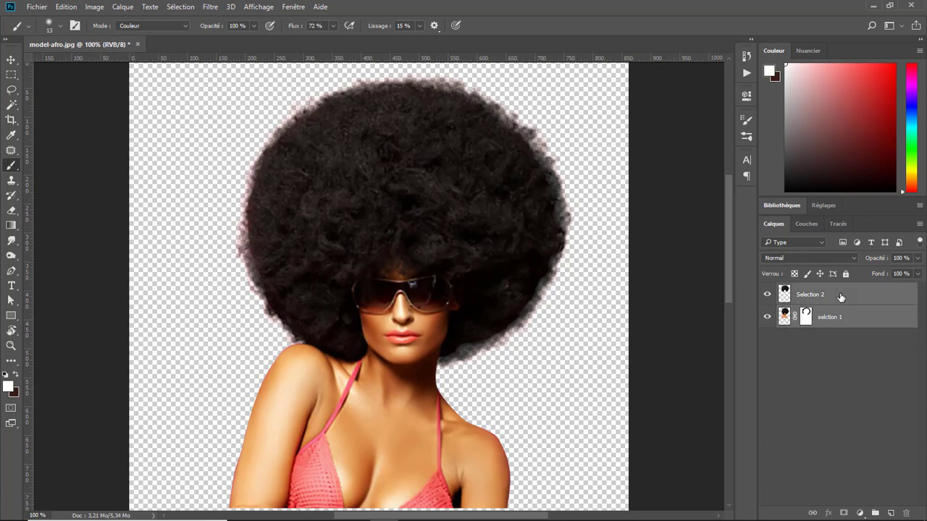
{"action": "left_click", "coordinate": [122, 7]}
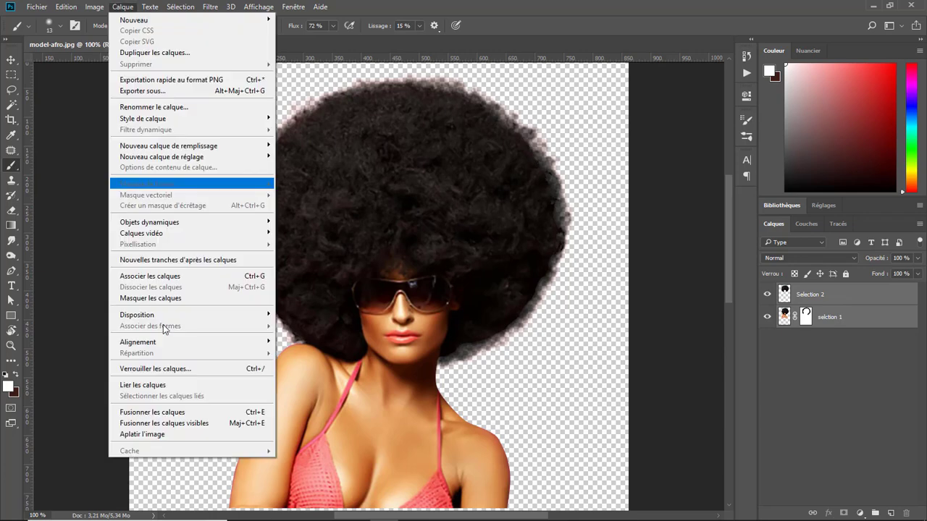
{"action": "left_click", "coordinate": [206, 276]}
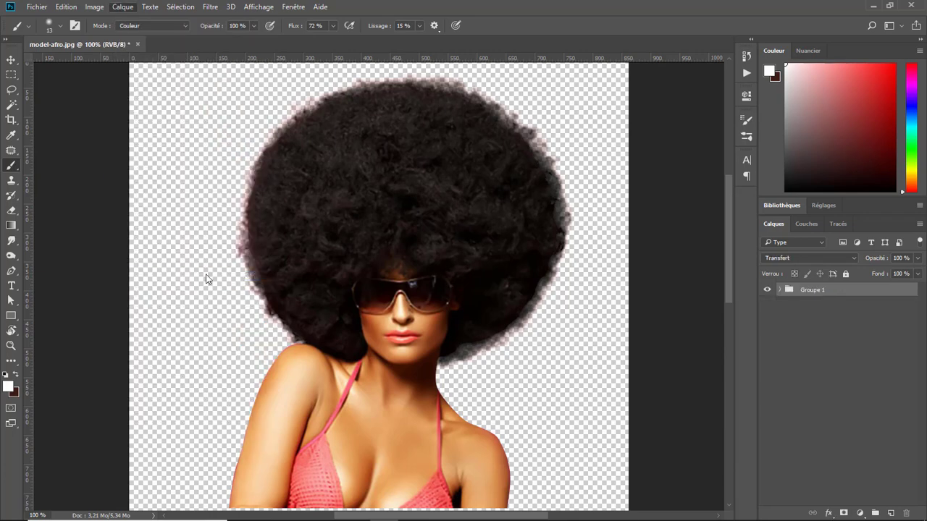
Rename the new layer group as Selection.
{"action": "double_click", "coordinate": [817, 290]}
{"action": "type", "text": "se"}
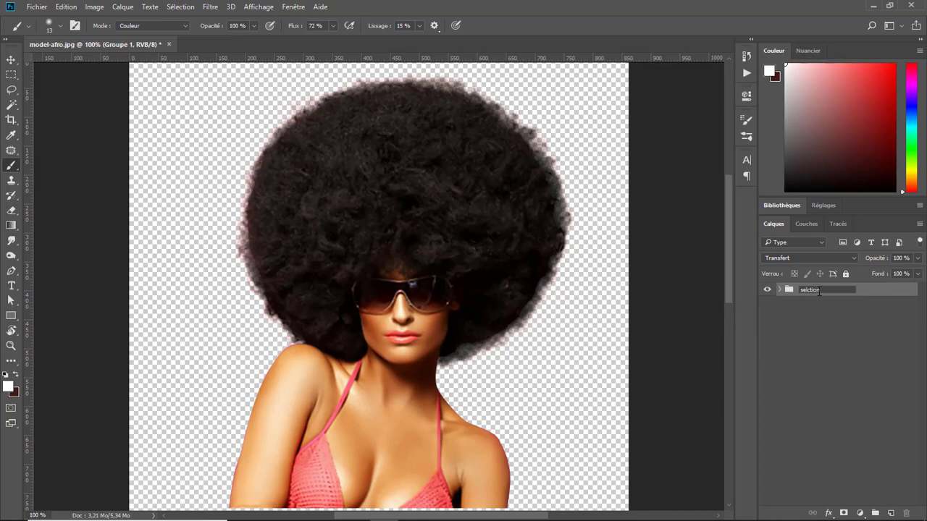
{"action": "type", "text": "lction"}
{"action": "key", "text": "Return"}
{"action": "double_click", "coordinate": [811, 289]}
{"action": "type", "text": "Selection"}
{"action": "key", "text": "Return"}
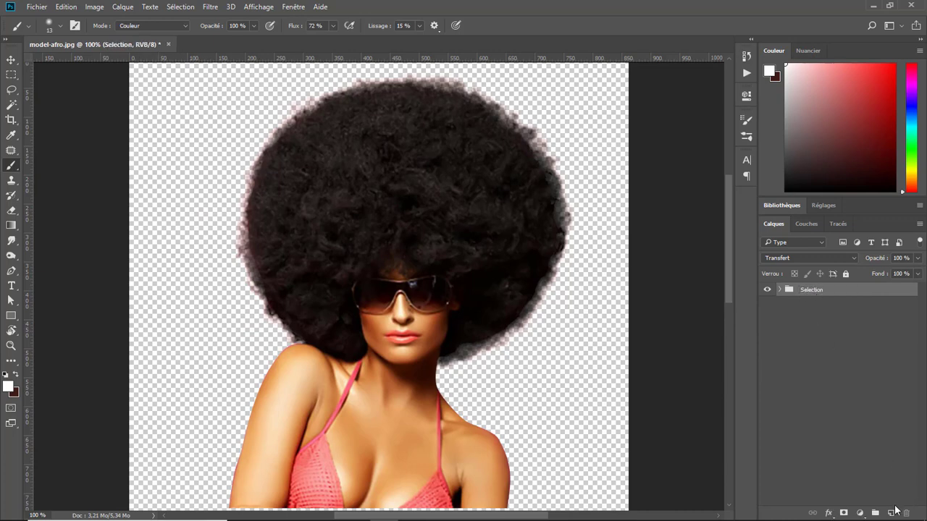
Create a new layer named Back ground and place it beneath the Selection group.
{"action": "left_click", "coordinate": [891, 513]}
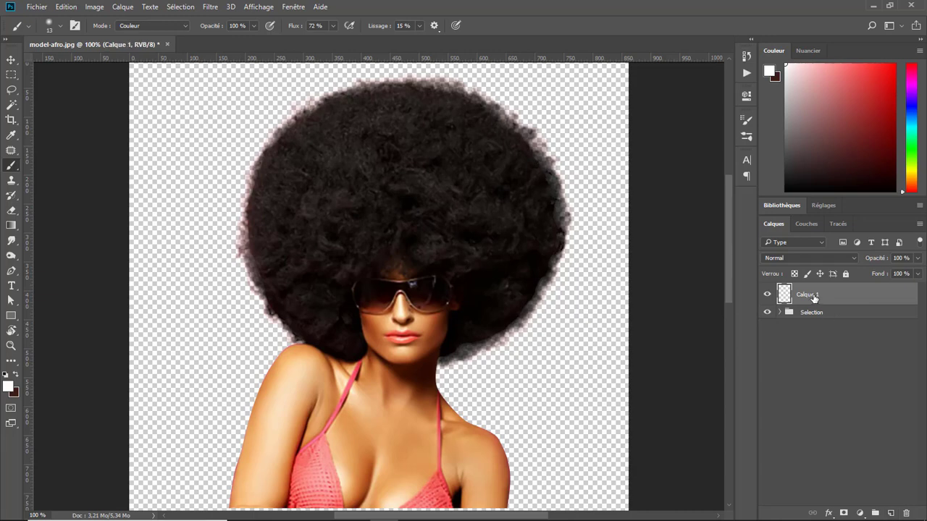
{"action": "double_click", "coordinate": [808, 294]}
{"action": "type", "text": "Back ground"}
{"action": "key", "text": "Return"}
{"action": "left_click_drag", "start_coordinate": [814, 297], "coordinate": [813, 333]}
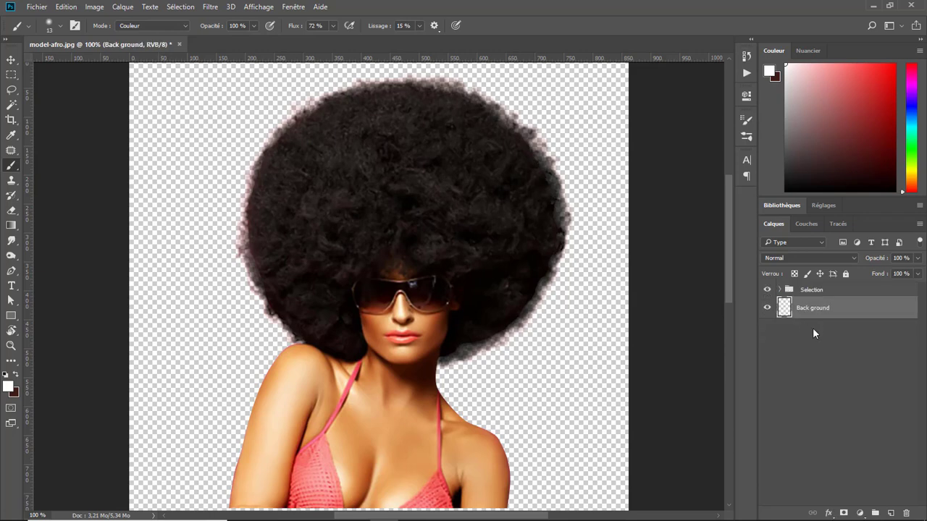
Reset the colours to default and fill the Back ground layer with black using the Paint Bucket.
{"action": "left_click", "coordinate": [11, 59]}
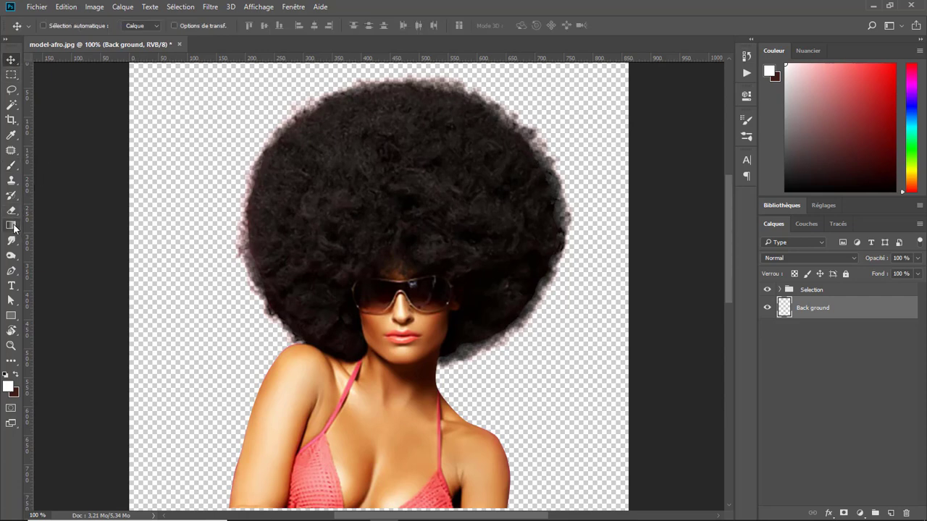
{"action": "left_click", "coordinate": [12, 226]}
{"action": "right_click", "coordinate": [12, 226]}
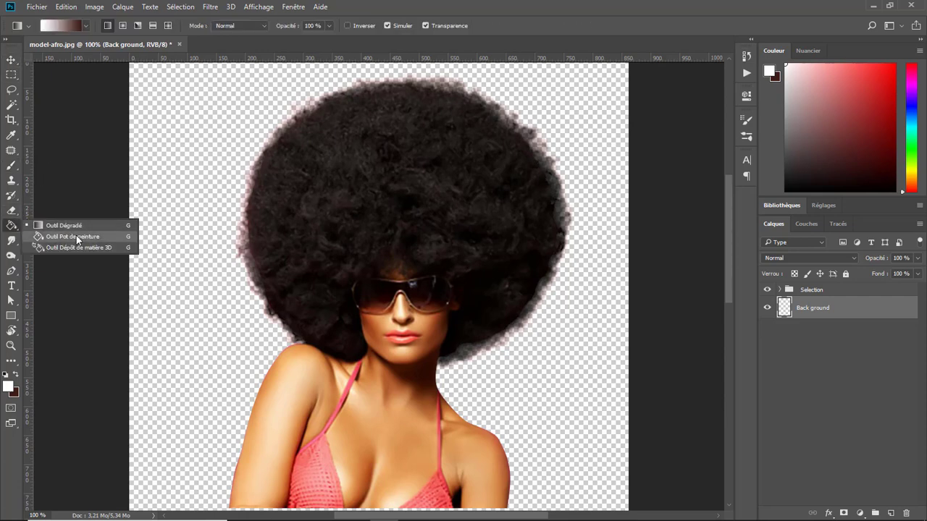
{"action": "left_click", "coordinate": [76, 236]}
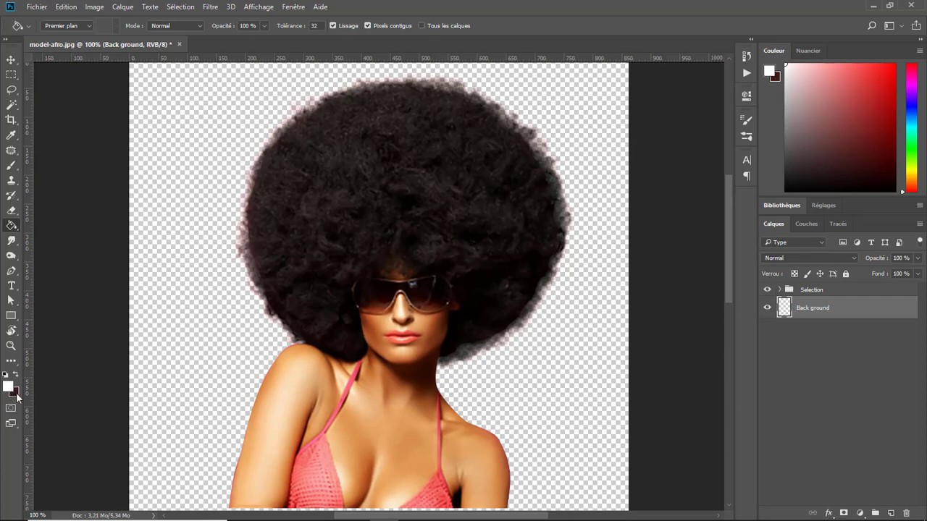
{"action": "left_click", "coordinate": [6, 374]}
{"action": "left_click", "coordinate": [257, 290]}
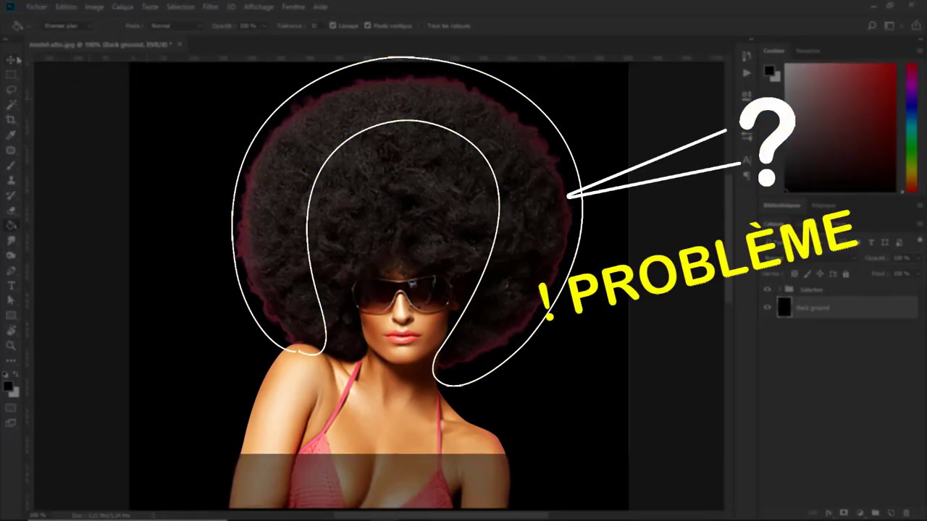
With the Selection group active, lasso the afro's outer band around the pink fringe, leaving out the face and inner hair.
{"action": "key", "text": "v"}
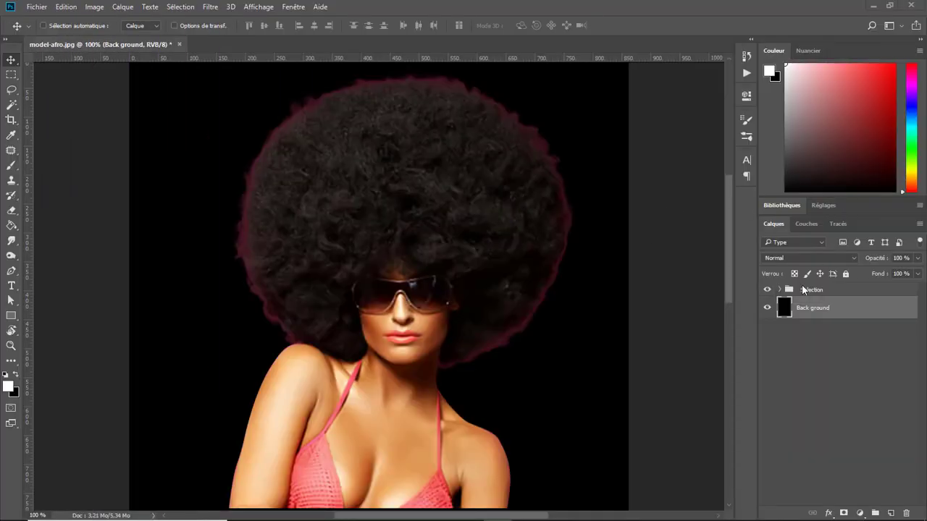
{"action": "left_click", "coordinate": [839, 290]}
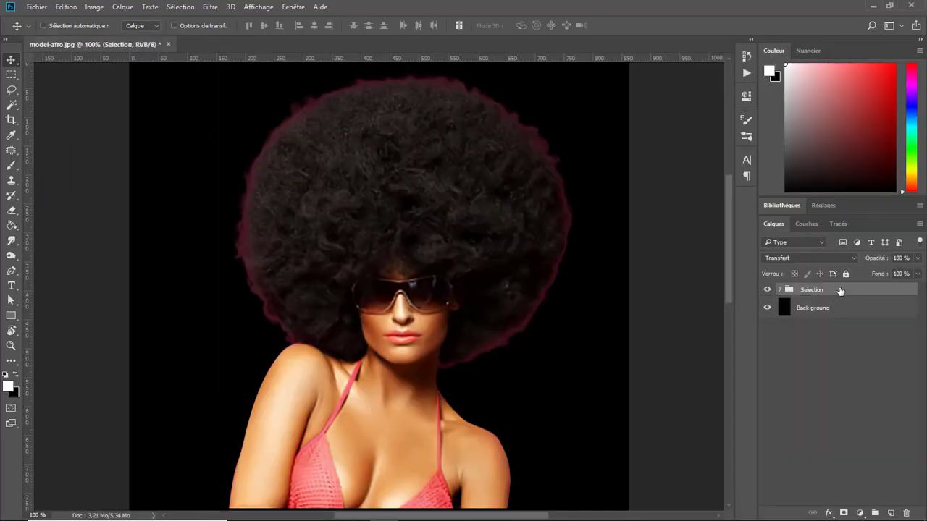
{"action": "left_click", "coordinate": [12, 90]}
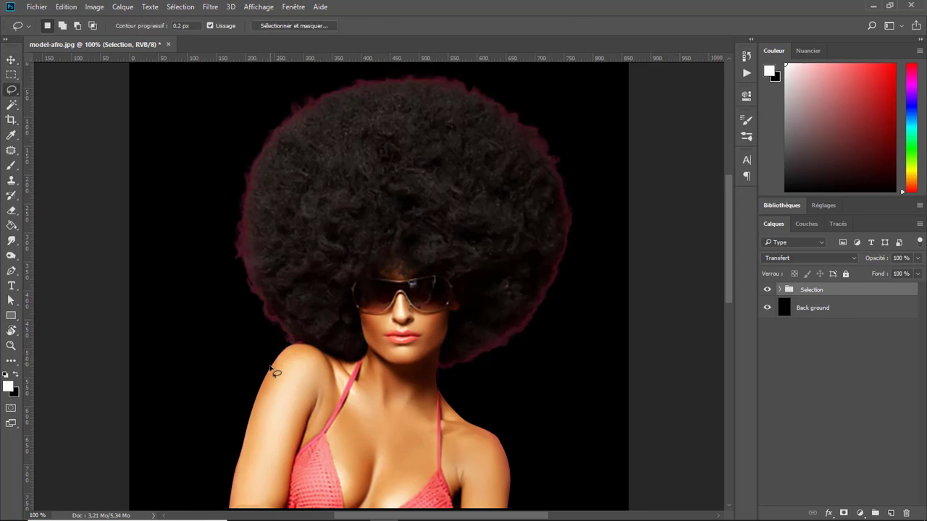
{"action": "mouse_move", "coordinate": [276, 372]}
{"action": "left_mouse_down"}
{"action": "mouse_move", "coordinate": [317, 343]}
{"action": "mouse_move", "coordinate": [304, 251]}
{"action": "mouse_move", "coordinate": [328, 187]}
{"action": "mouse_move", "coordinate": [433, 171]}
{"action": "mouse_move", "coordinate": [497, 217]}
{"action": "mouse_move", "coordinate": [503, 274]}
{"action": "mouse_move", "coordinate": [479, 314]}
{"action": "mouse_move", "coordinate": [446, 332]}
{"action": "mouse_move", "coordinate": [429, 371]}
{"action": "mouse_move", "coordinate": [466, 384]}
{"action": "mouse_move", "coordinate": [557, 333]}
{"action": "mouse_move", "coordinate": [588, 244]}
{"action": "mouse_move", "coordinate": [587, 132]}
{"action": "mouse_move", "coordinate": [532, 49]}
{"action": "left_mouse_up"}
{"action": "mouse_move", "coordinate": [316, 41]}
{"action": "left_mouse_down"}
{"action": "mouse_move", "coordinate": [231, 94]}
{"action": "mouse_move", "coordinate": [204, 143]}
{"action": "mouse_move", "coordinate": [209, 291]}
{"action": "mouse_move", "coordinate": [233, 334]}
{"action": "mouse_move", "coordinate": [279, 369]}
{"action": "left_mouse_up"}
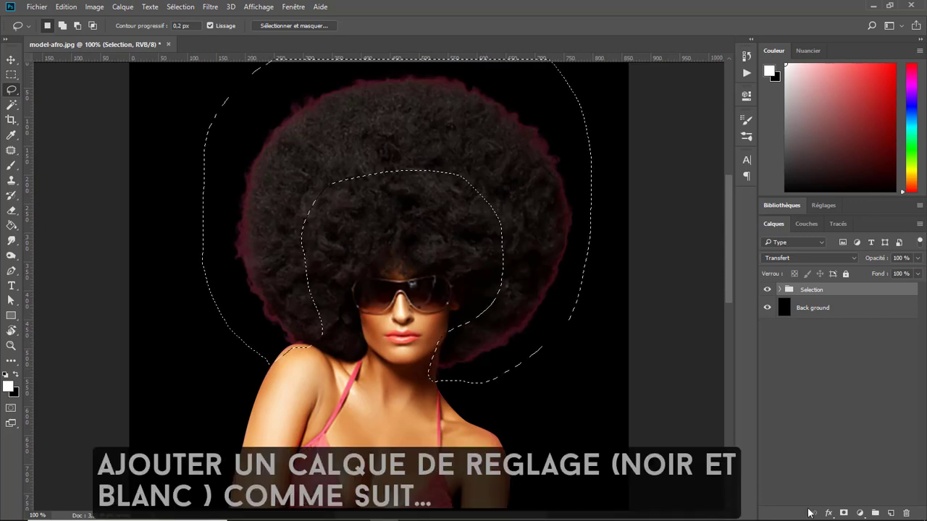
Add a Black & White adjustment layer over the selected hair band and set its reds to -8.
{"action": "left_click", "coordinate": [859, 513]}
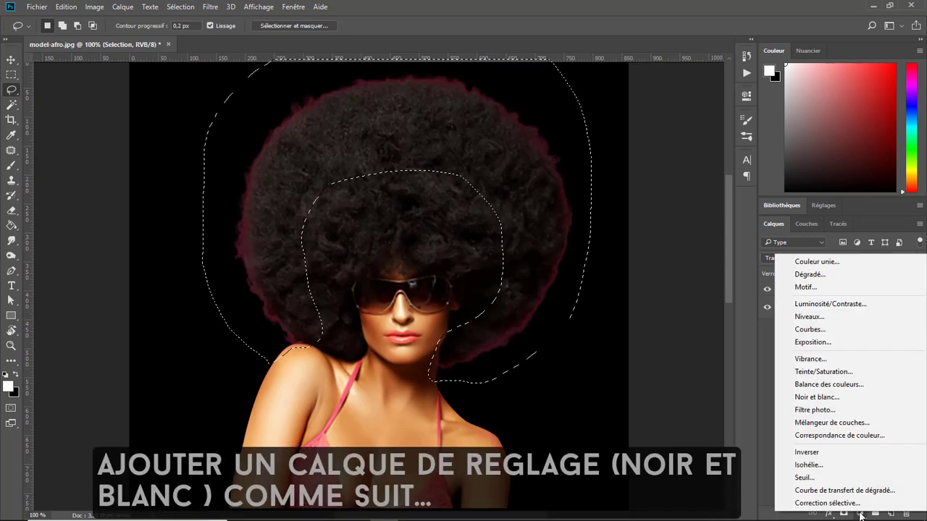
{"action": "left_click", "coordinate": [819, 397]}
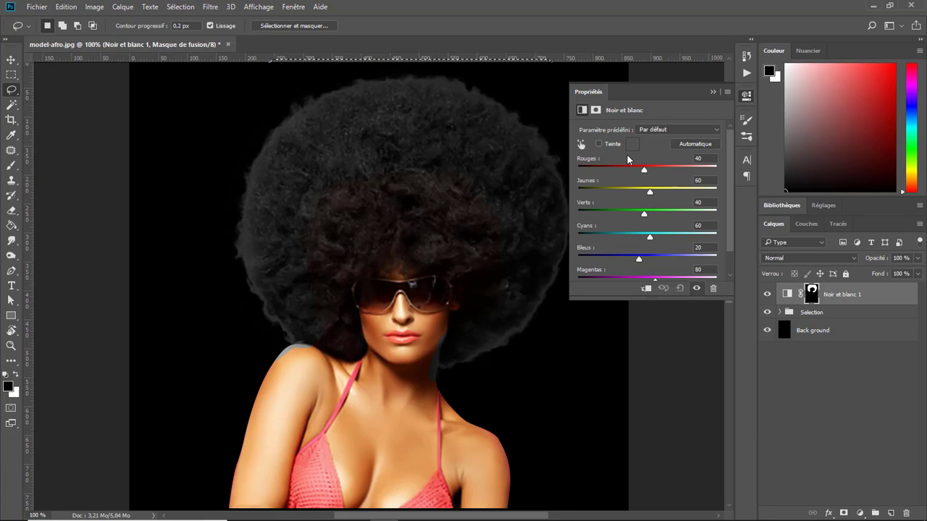
{"action": "left_click_drag", "start_coordinate": [638, 173], "coordinate": [631, 172]}
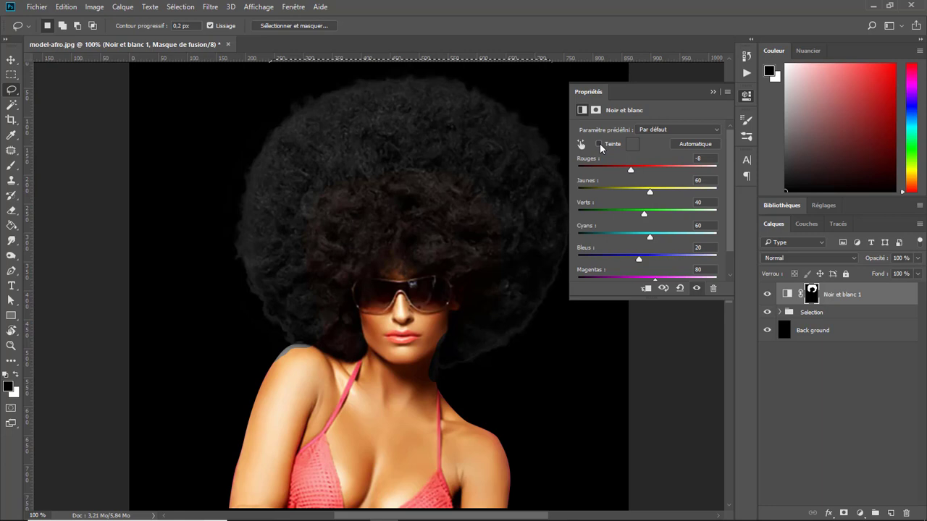
Turn on the tint for the Black & White adjustment and set its colour to the warm grey b2adaa.
{"action": "left_click", "coordinate": [598, 145]}
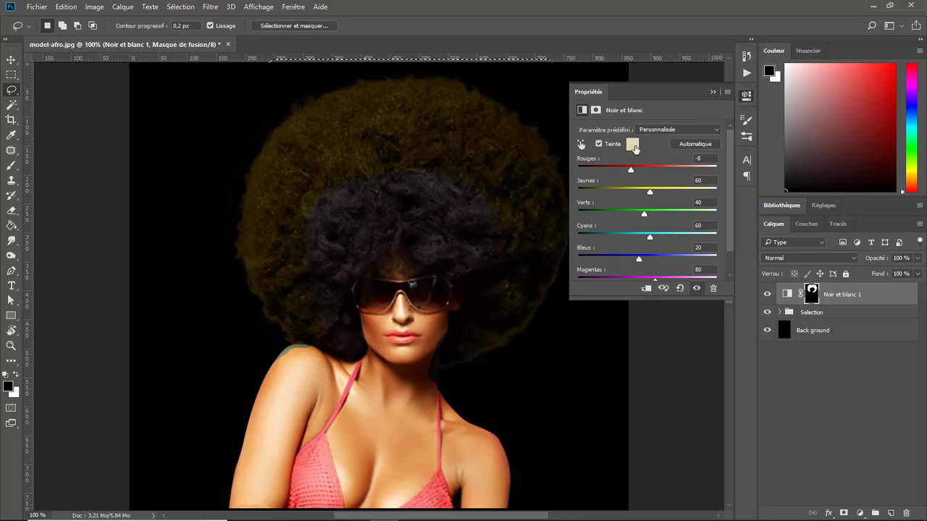
{"action": "left_click", "coordinate": [632, 145]}
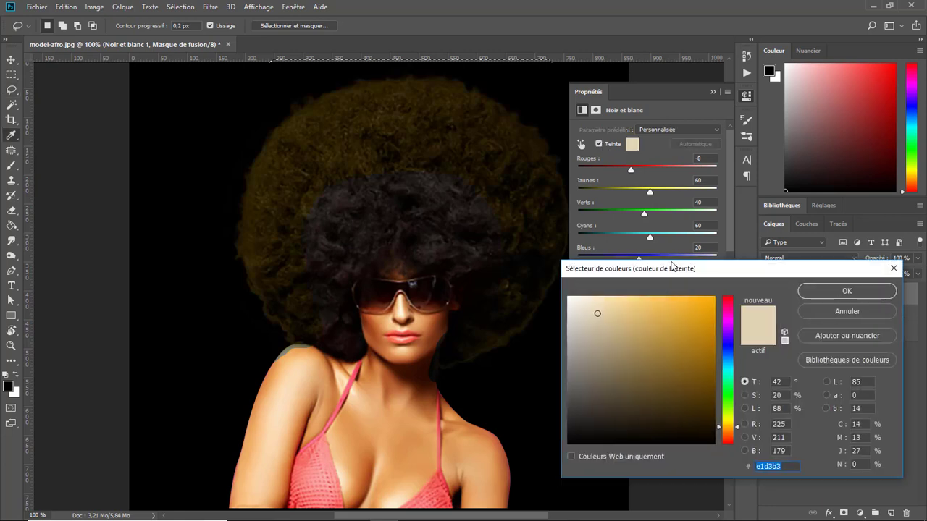
{"action": "left_click_drag", "start_coordinate": [660, 268], "coordinate": [700, 184]}
{"action": "left_click_drag", "start_coordinate": [641, 241], "coordinate": [613, 238]}
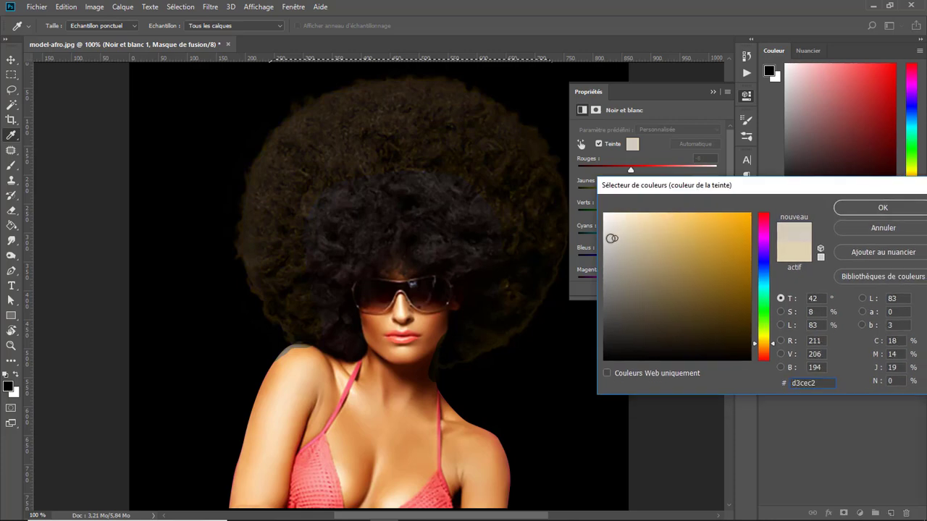
{"action": "left_click", "coordinate": [468, 205]}
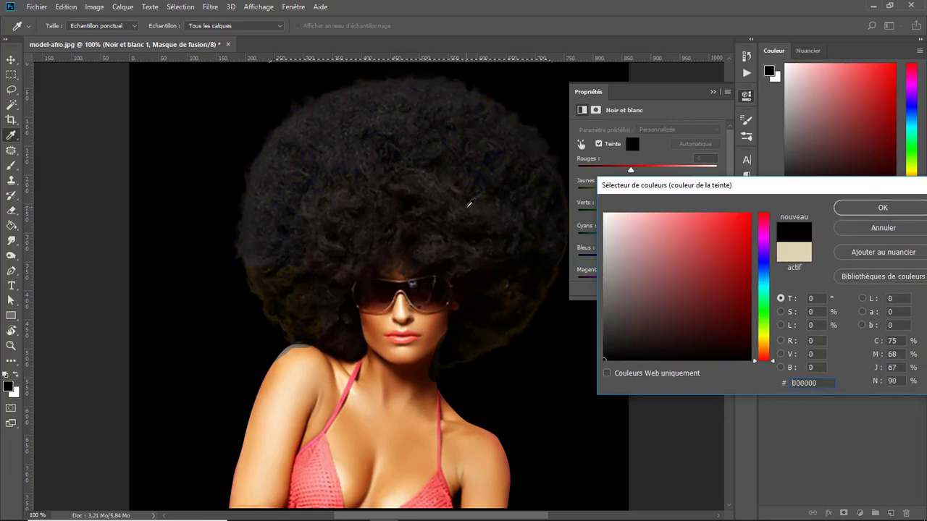
{"action": "left_click_drag", "start_coordinate": [607, 280], "coordinate": [610, 257]}
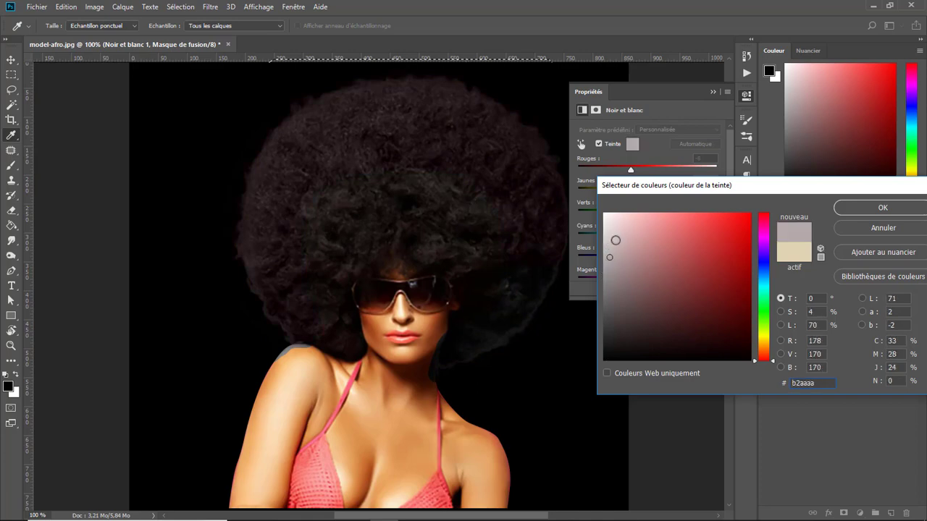
{"action": "left_click", "coordinate": [765, 352]}
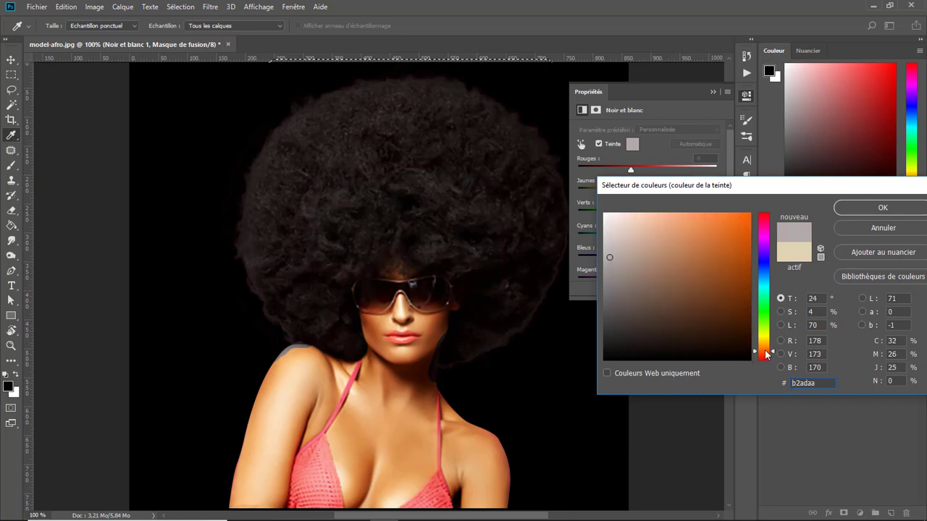
{"action": "left_click", "coordinate": [860, 208]}
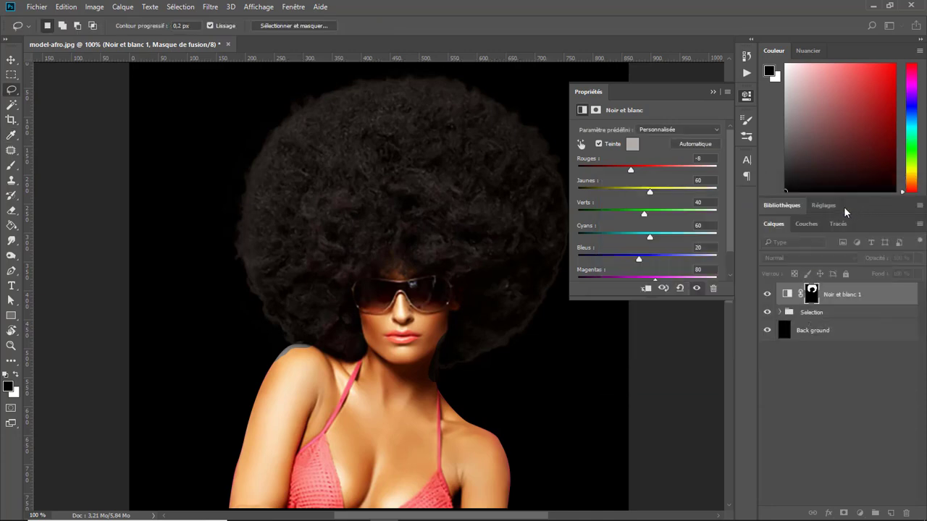
{"action": "left_click", "coordinate": [713, 93]}
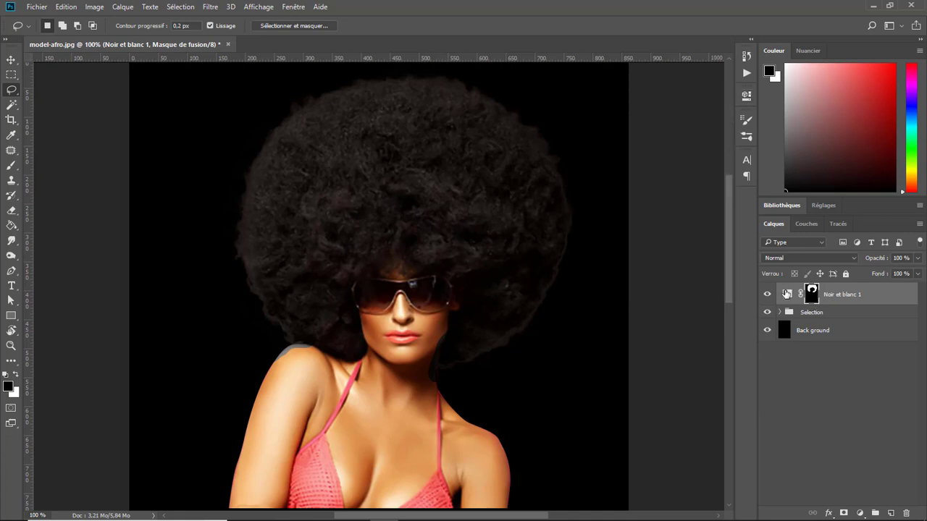
Clip the Noir et blanc 1 adjustment layer to the Selection group with a clipping mask.
{"action": "left_click", "coordinate": [787, 294]}
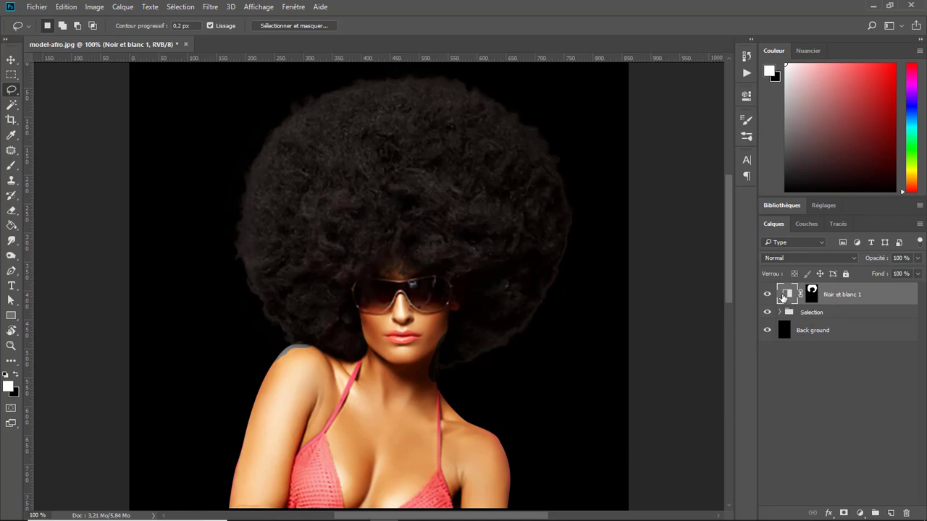
{"action": "left_click", "coordinate": [130, 9]}
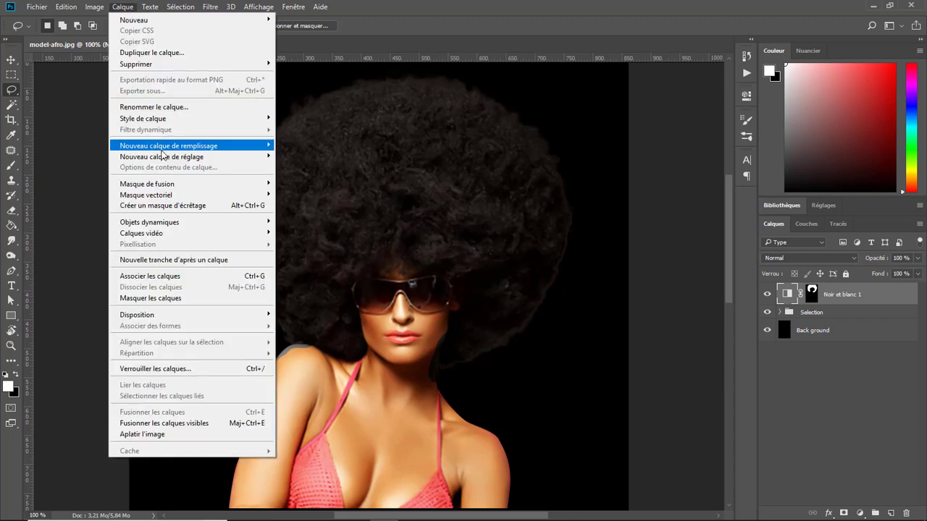
{"action": "left_click", "coordinate": [197, 207]}
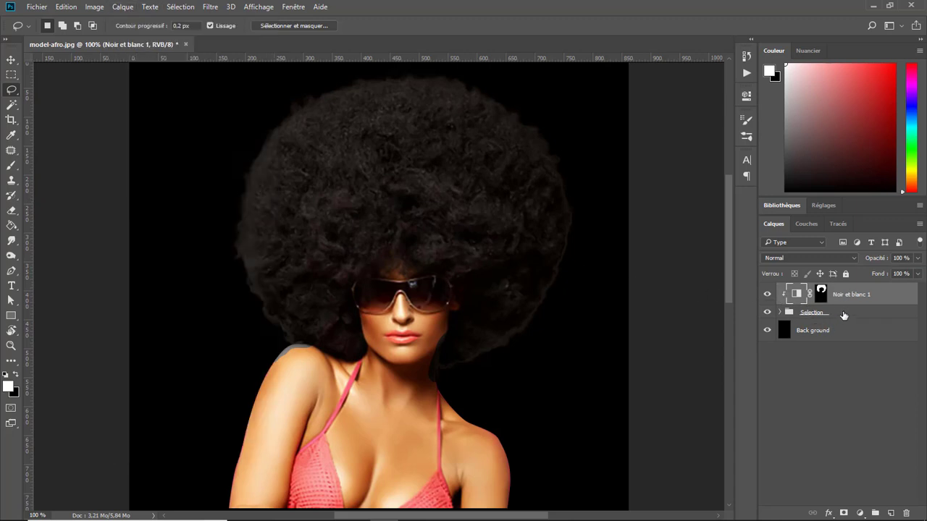
Label the Noir et blanc 1 layer and the Selection group blue, and the Back ground layer red.
{"action": "left_click", "coordinate": [810, 330]}
{"action": "left_click", "coordinate": [796, 317]}
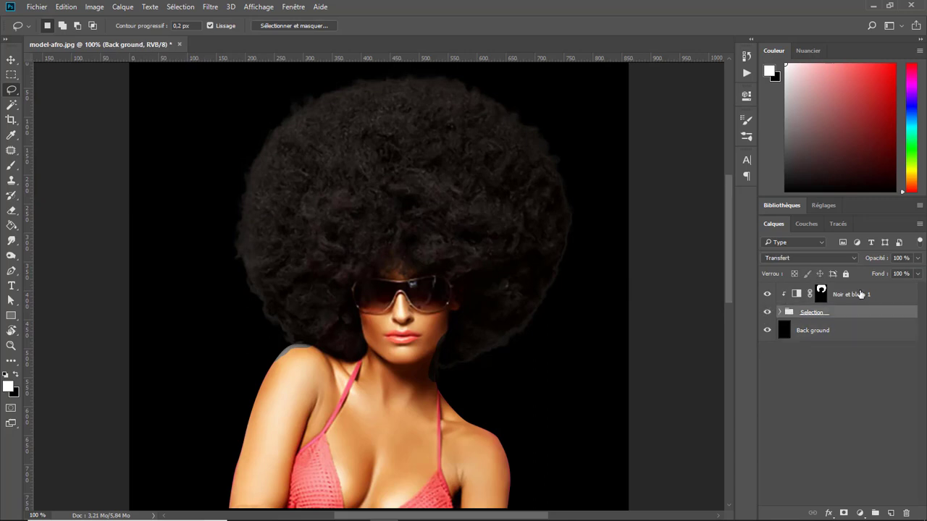
{"action": "left_click", "coordinate": [779, 293], "text": "shift"}
{"action": "right_click", "coordinate": [762, 301]}
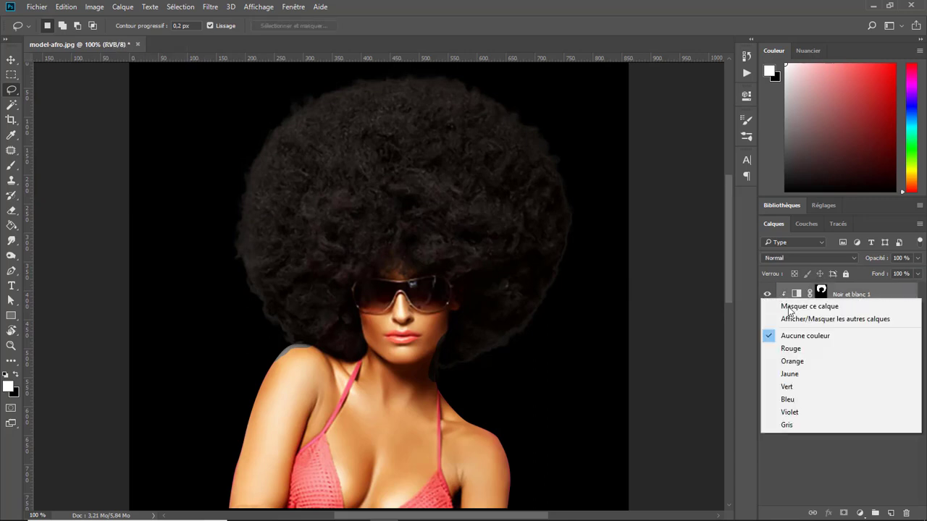
{"action": "left_click", "coordinate": [804, 399]}
{"action": "left_click", "coordinate": [810, 337]}
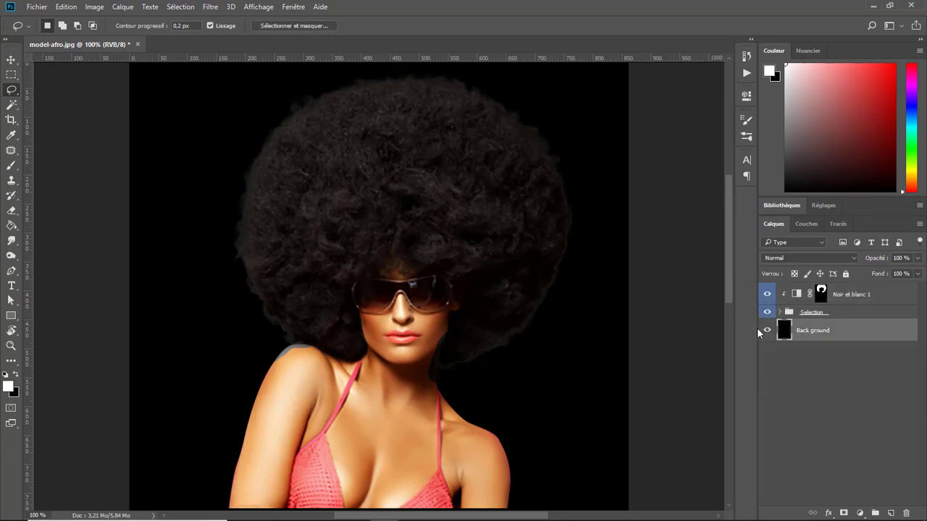
{"action": "right_click", "coordinate": [766, 328]}
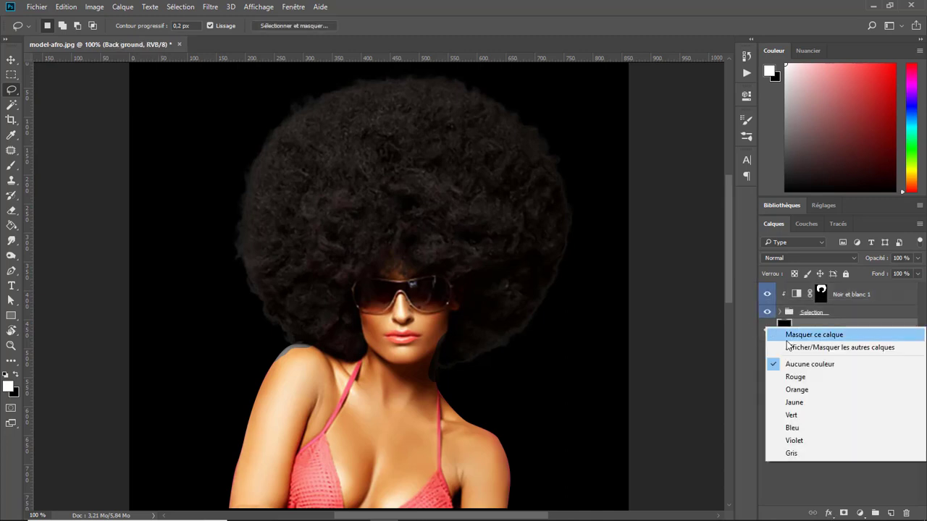
{"action": "left_click", "coordinate": [796, 378]}
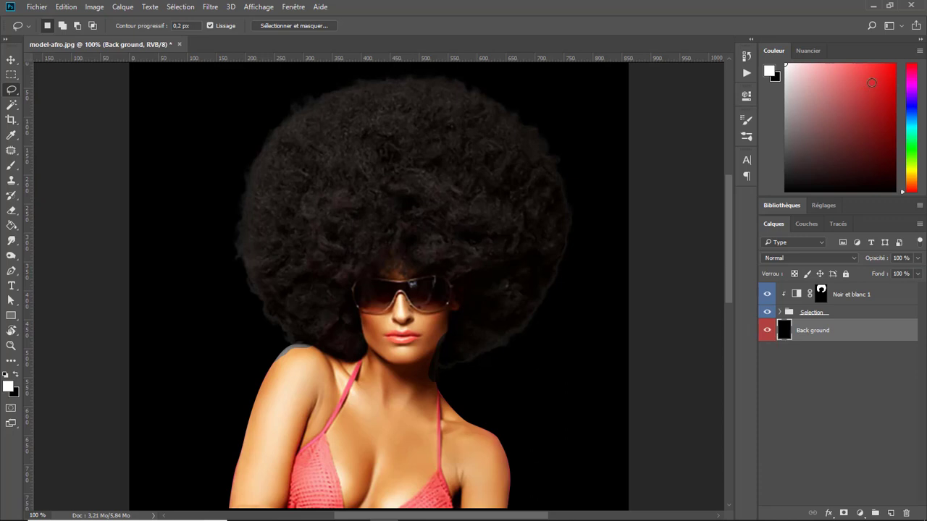
Choose a light red foreground colour and fill the Back ground layer with it using the Paint Bucket.
{"action": "left_click_drag", "start_coordinate": [871, 82], "coordinate": [891, 55]}
{"action": "left_click", "coordinate": [11, 225]}
{"action": "left_click", "coordinate": [246, 165]}
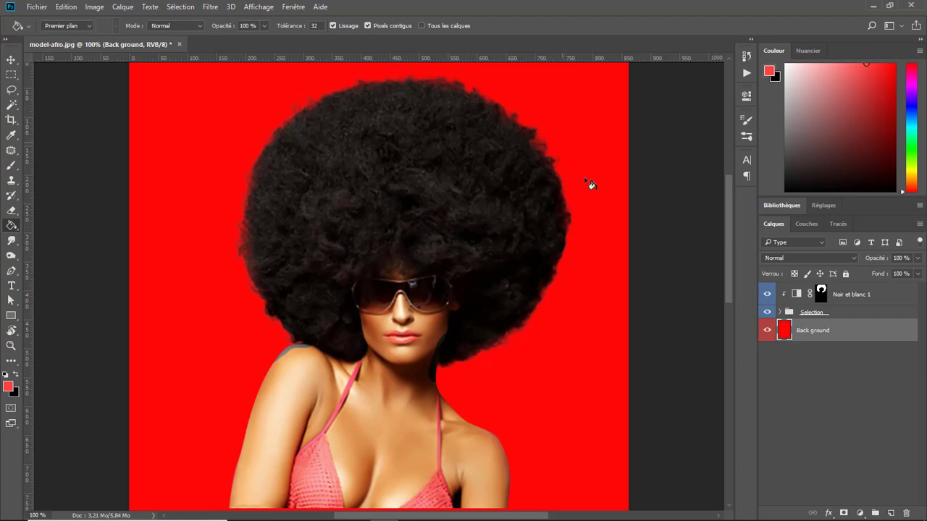
{"action": "left_click", "coordinate": [608, 278]}
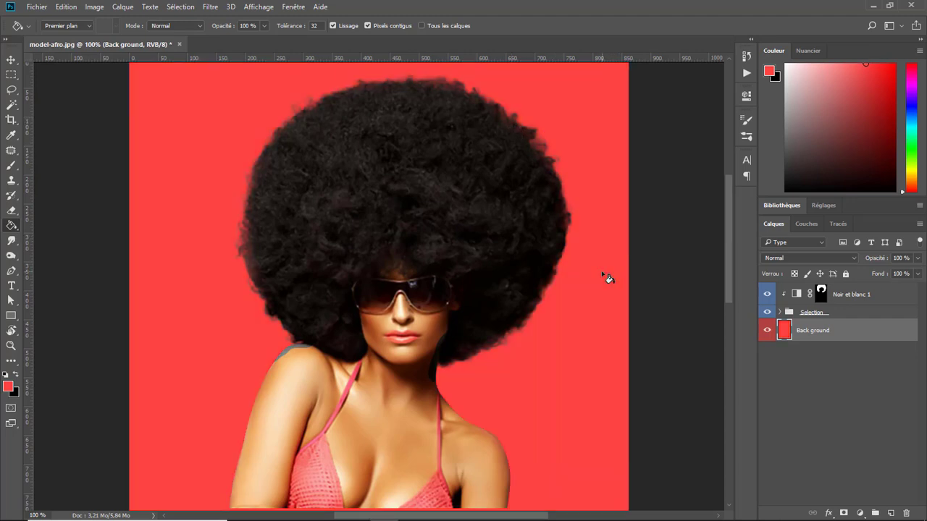
Paint black on the Noir et blanc 1 mask with a soft 46 px brush over the grey shoulder patch, and retouch around the face and hair.
{"action": "left_click", "coordinate": [820, 294]}
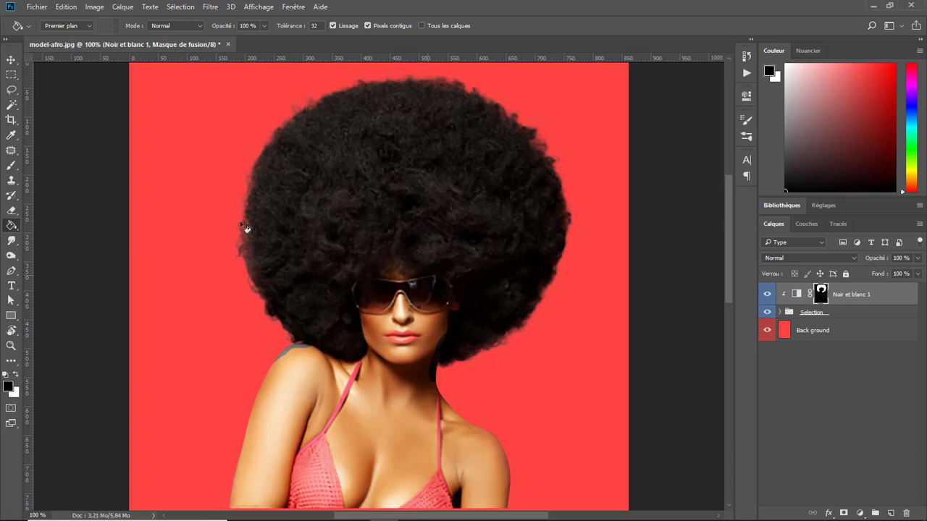
{"action": "left_click", "coordinate": [11, 165]}
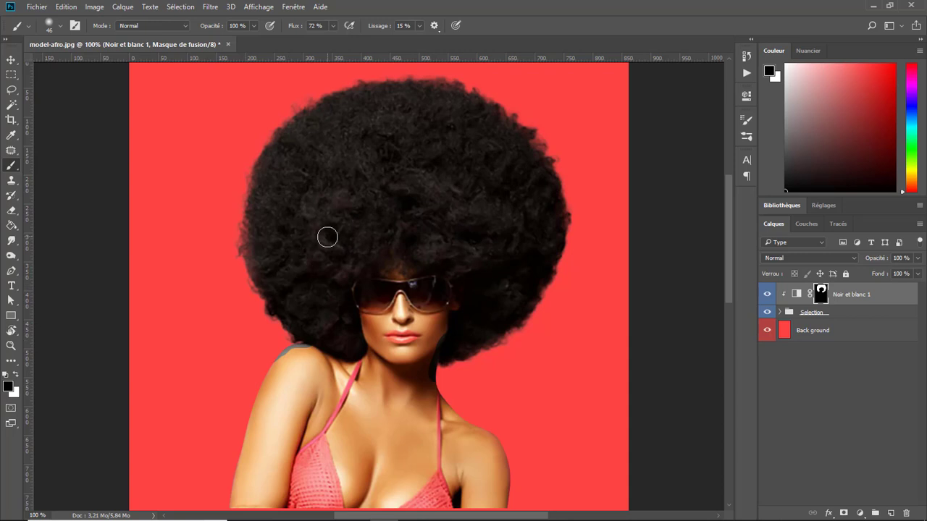
{"action": "right_click", "coordinate": [337, 224]}
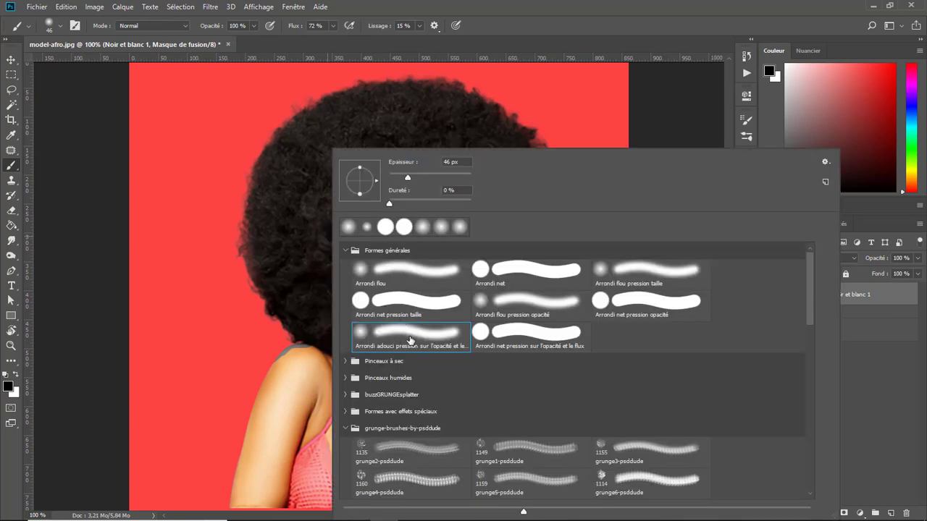
{"action": "left_click", "coordinate": [395, 334]}
{"action": "left_click", "coordinate": [278, 367]}
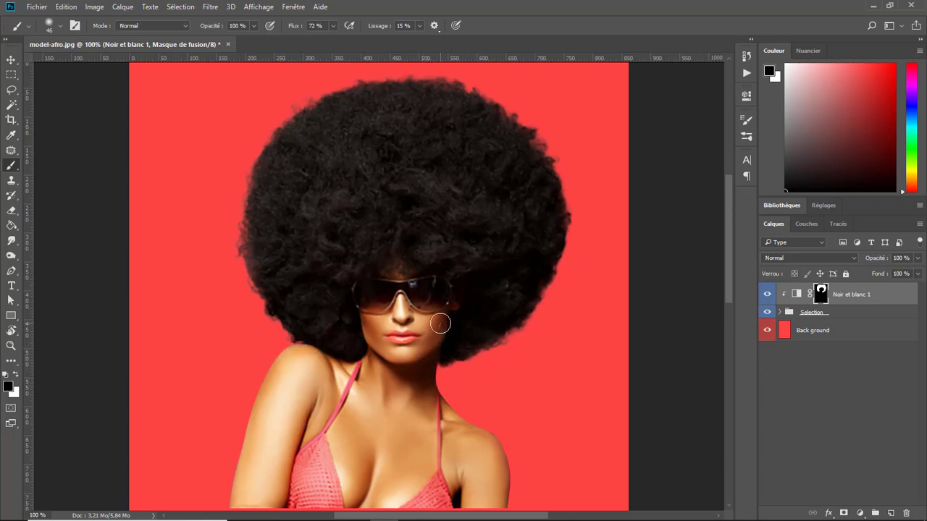
{"action": "mouse_move", "coordinate": [376, 160]}
{"action": "left_mouse_down"}
{"action": "mouse_move", "coordinate": [435, 183]}
{"action": "mouse_move", "coordinate": [407, 201]}
{"action": "left_mouse_up"}
{"action": "right_click", "coordinate": [407, 200], "text": "alt"}
{"action": "mouse_move", "coordinate": [346, 296]}
{"action": "left_mouse_down"}
{"action": "mouse_move", "coordinate": [311, 244]}
{"action": "mouse_move", "coordinate": [328, 160]}
{"action": "mouse_move", "coordinate": [414, 150]}
{"action": "mouse_move", "coordinate": [480, 196]}
{"action": "mouse_move", "coordinate": [422, 142]}
{"action": "mouse_move", "coordinate": [506, 199]}
{"action": "mouse_move", "coordinate": [507, 255]}
{"action": "mouse_move", "coordinate": [461, 291]}
{"action": "mouse_move", "coordinate": [488, 275]}
{"action": "mouse_move", "coordinate": [414, 303]}
{"action": "mouse_move", "coordinate": [372, 270]}
{"action": "mouse_move", "coordinate": [359, 307]}
{"action": "mouse_move", "coordinate": [352, 283]}
{"action": "left_mouse_up"}
{"action": "right_click", "coordinate": [345, 310], "text": "alt"}
{"action": "mouse_move", "coordinate": [352, 317]}
{"action": "left_mouse_down"}
{"action": "mouse_move", "coordinate": [327, 315]}
{"action": "mouse_move", "coordinate": [360, 338]}
{"action": "mouse_move", "coordinate": [379, 341]}
{"action": "mouse_move", "coordinate": [377, 324]}
{"action": "mouse_move", "coordinate": [358, 336]}
{"action": "mouse_move", "coordinate": [422, 330]}
{"action": "left_mouse_up"}
{"action": "left_click", "coordinate": [10, 58]}
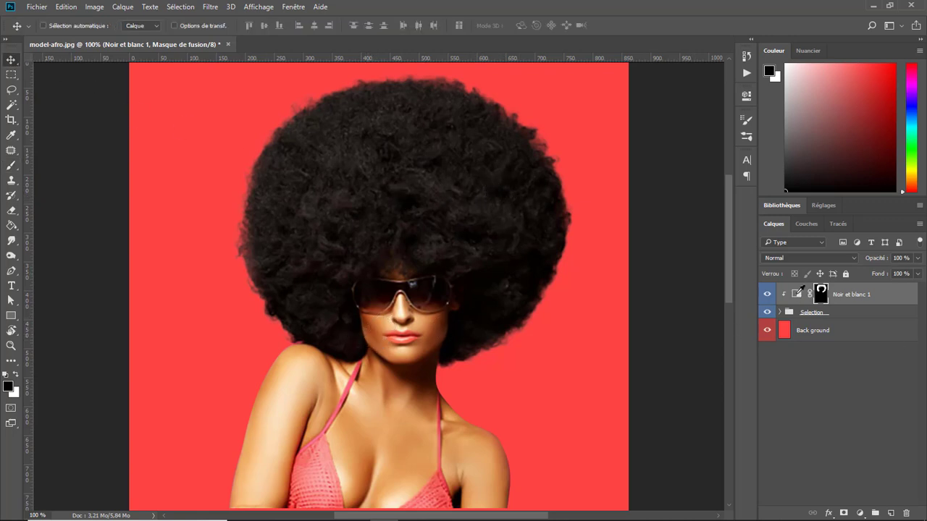
Apply a Hue/Saturation adjustment to the Back ground layer with the hue set to +145.
{"action": "left_click", "coordinate": [799, 291]}
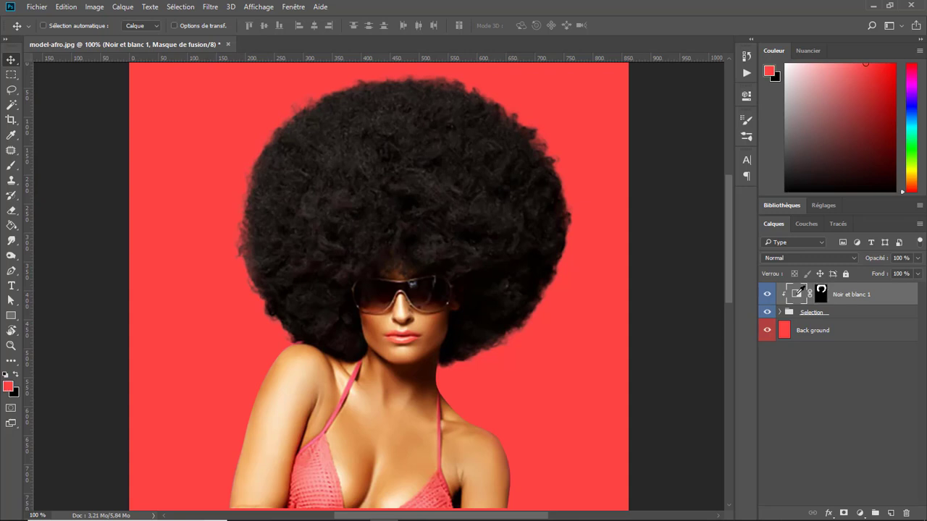
{"action": "left_click", "coordinate": [805, 332]}
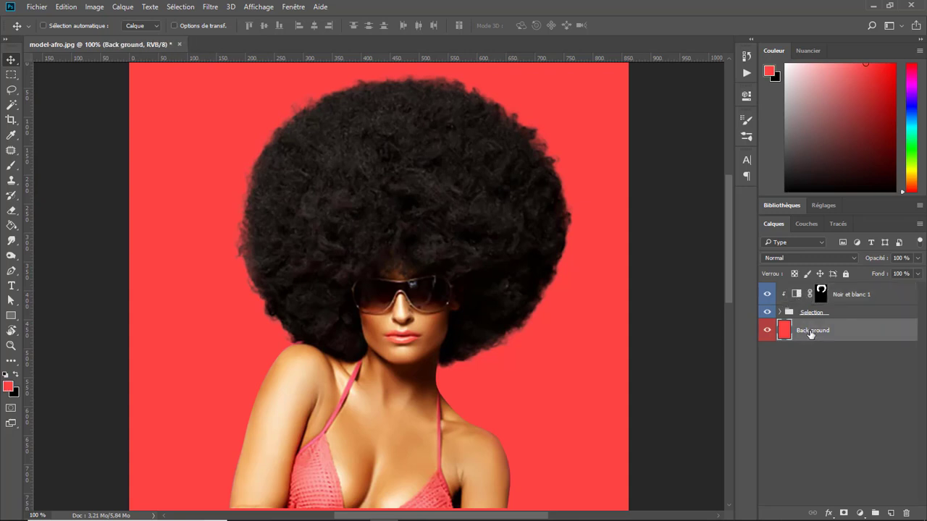
{"action": "left_click", "coordinate": [94, 6]}
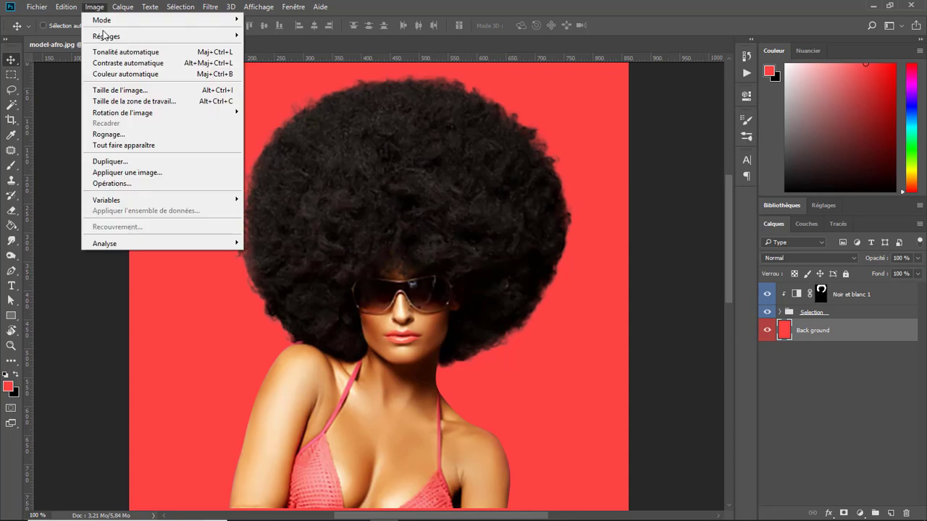
{"action": "mouse_move", "coordinate": [144, 36]}
{"action": "left_click", "coordinate": [325, 95]}
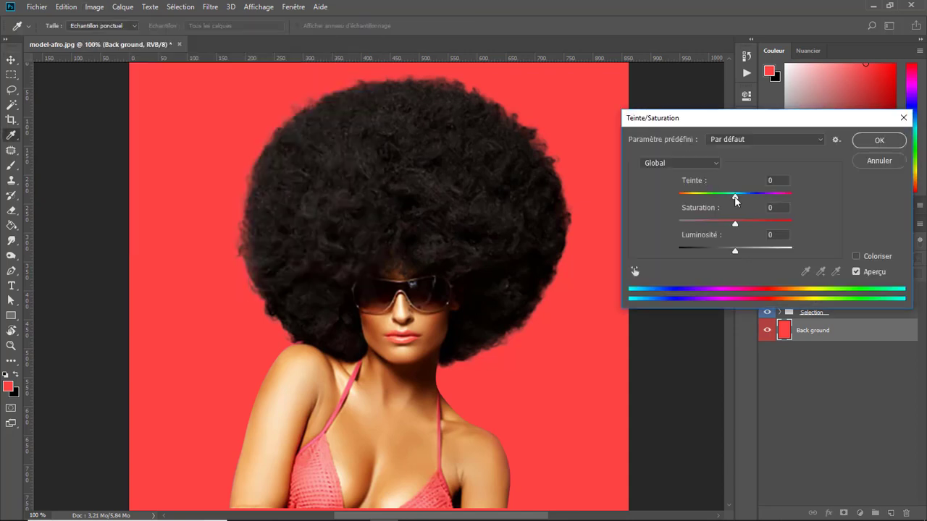
{"action": "left_click_drag", "start_coordinate": [734, 196], "coordinate": [779, 201]}
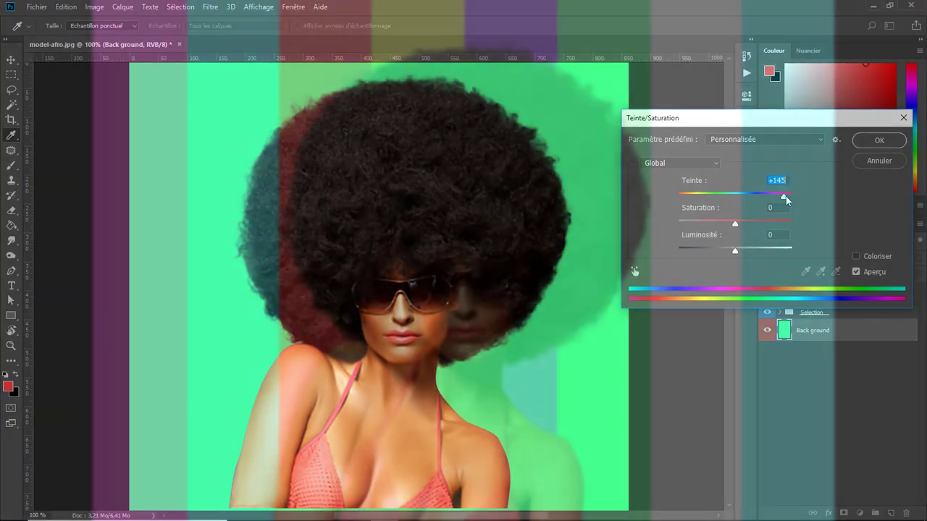